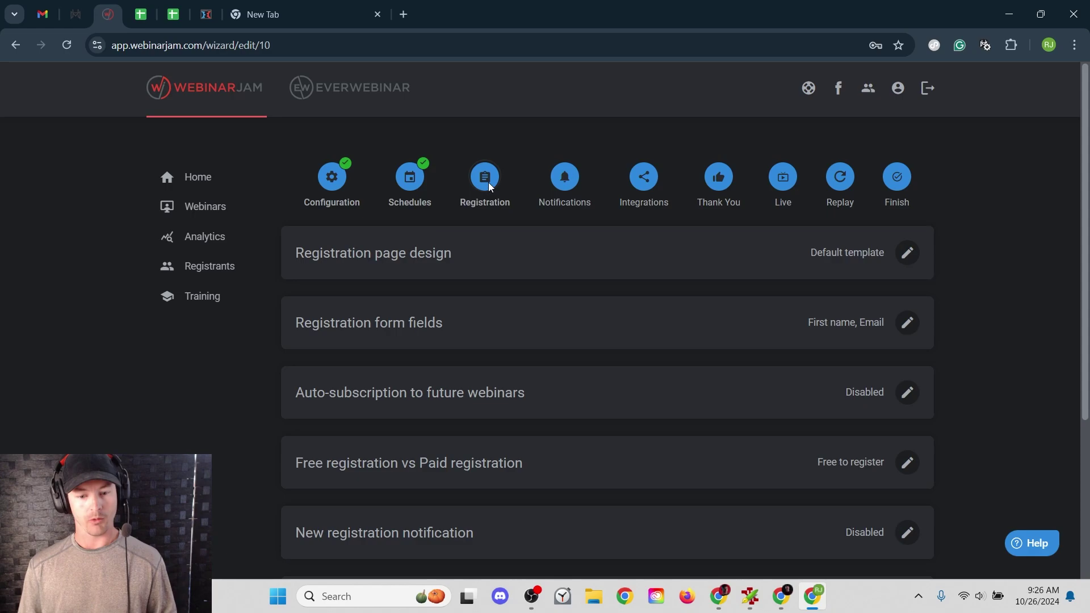
Open the registration page design options, browse the templates, and customize the dark-themed template.
{"action": "left_click_drag", "start_coordinate": [323, 254], "coordinate": [452, 258]}
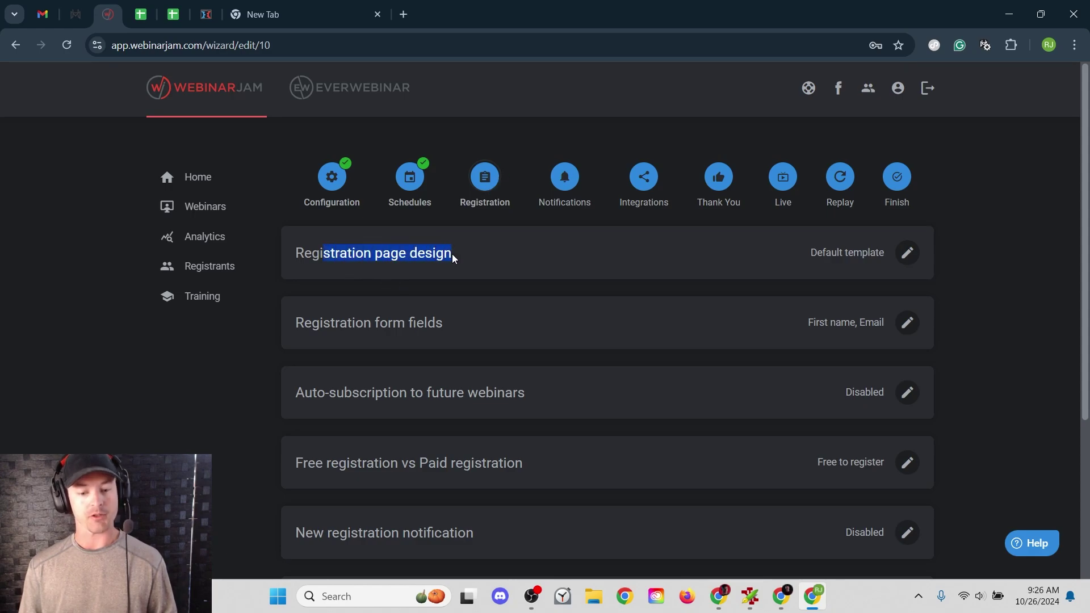
{"action": "left_click", "coordinate": [907, 253]}
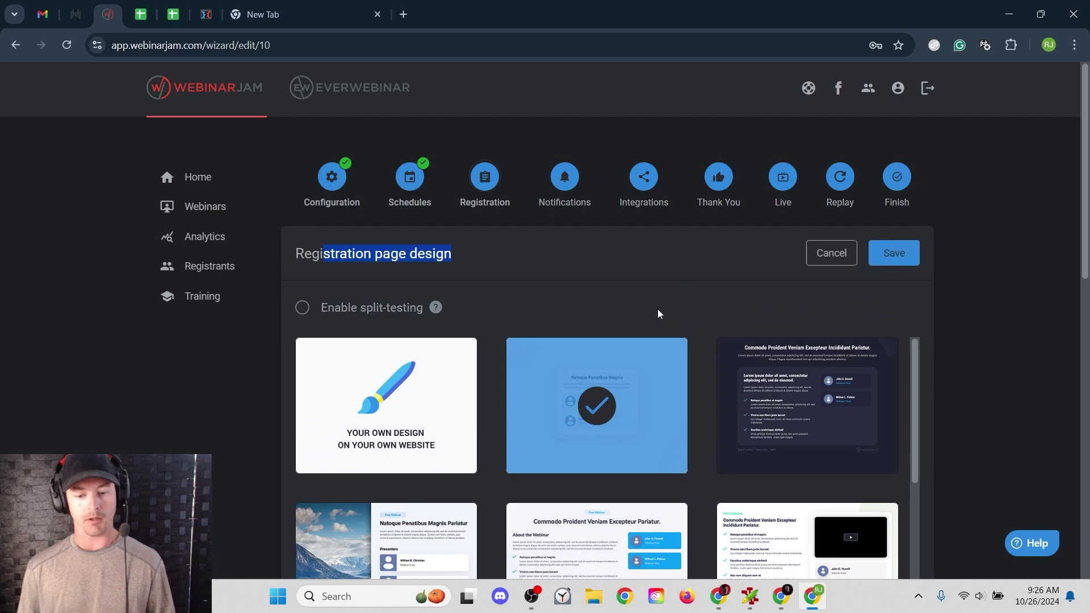
{"action": "mouse_move", "coordinate": [636, 403]}
{"action": "scroll", "coordinate": [791, 426], "scroll_direction": "down", "scroll_amount": 3}
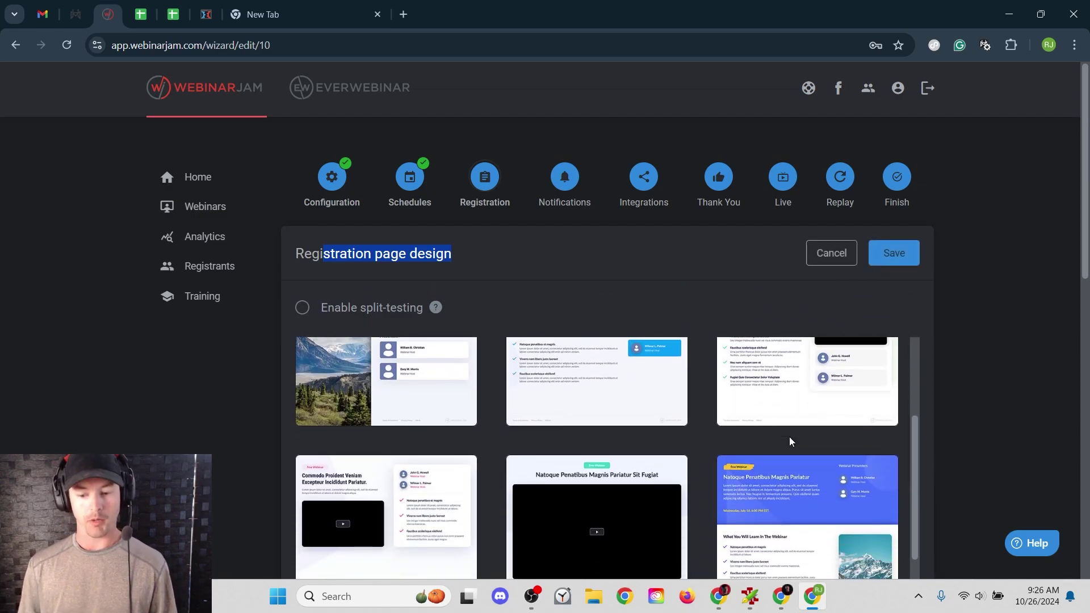
{"action": "scroll", "coordinate": [994, 391], "scroll_direction": "down", "scroll_amount": 2}
{"action": "scroll", "coordinate": [730, 441], "scroll_direction": "down", "scroll_amount": 1}
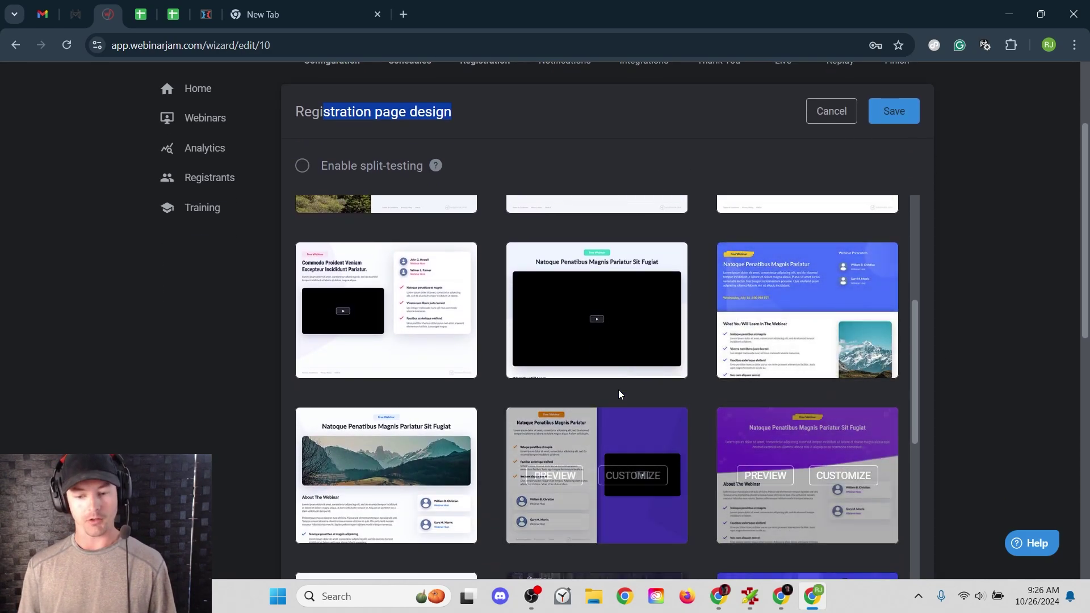
{"action": "mouse_move", "coordinate": [717, 429]}
{"action": "scroll", "coordinate": [718, 429], "scroll_direction": "up", "scroll_amount": 1}
{"action": "mouse_move", "coordinate": [638, 382]}
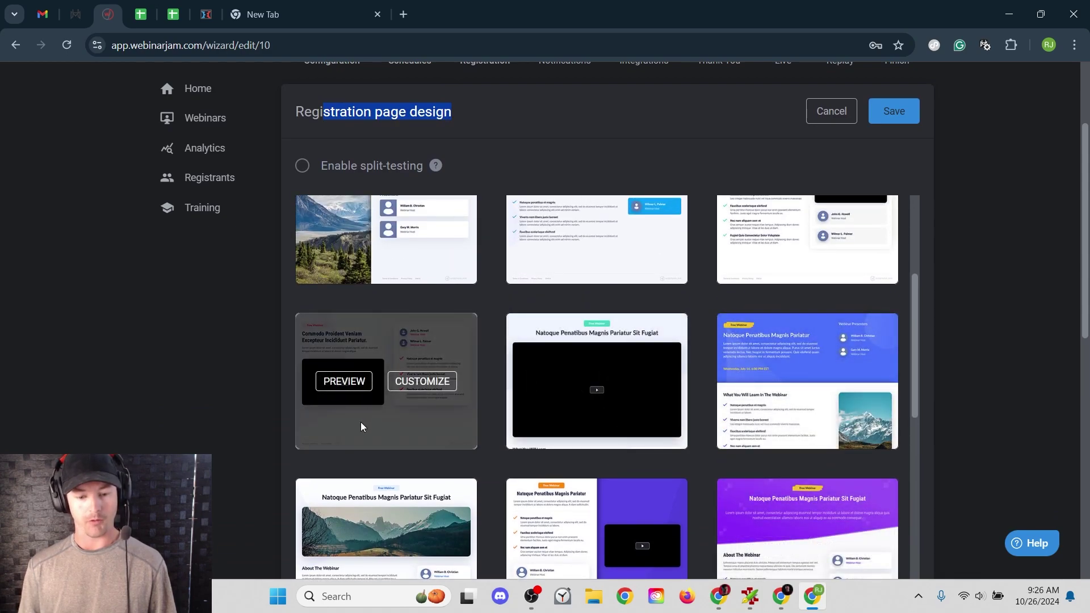
{"action": "scroll", "coordinate": [734, 440], "scroll_direction": "up", "scroll_amount": 1}
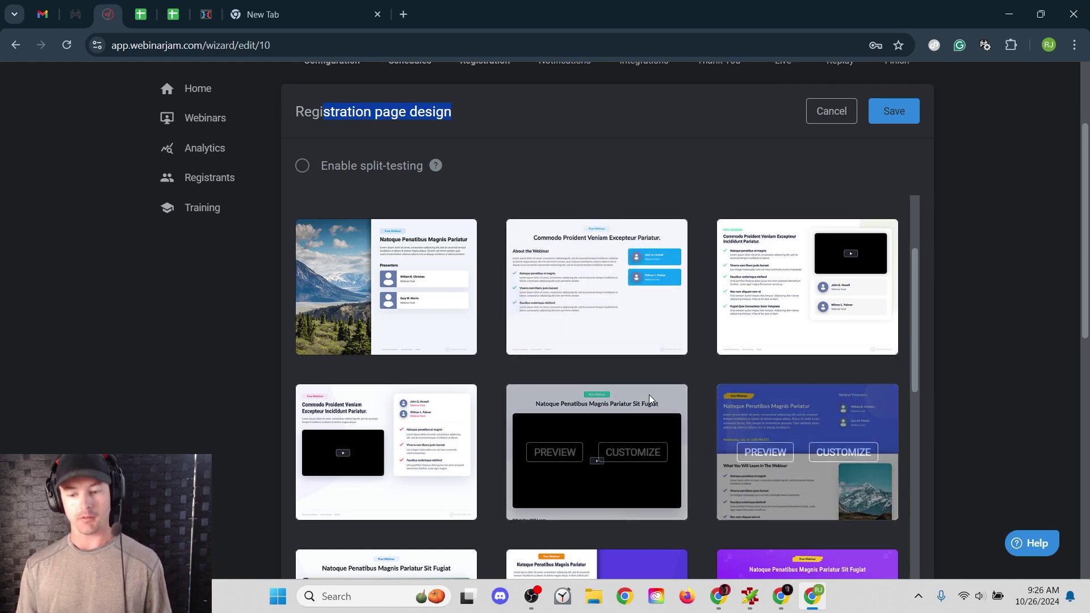
{"action": "left_click", "coordinate": [843, 290]}
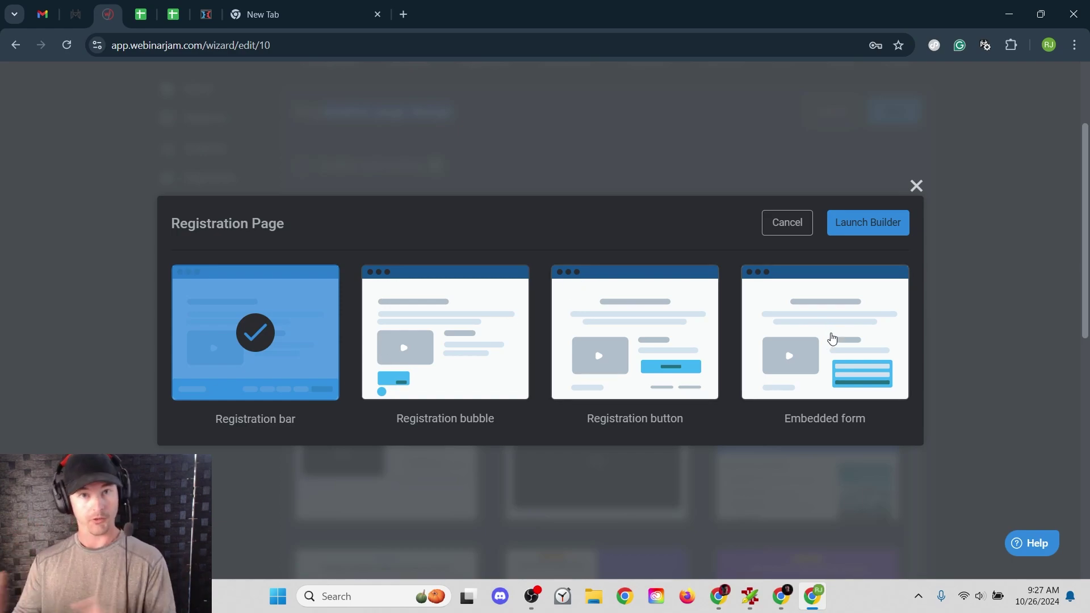
Choose the Embedded form layout, launch the builder, and scroll through the resulting registration page.
{"action": "left_click", "coordinate": [832, 339]}
{"action": "left_click", "coordinate": [867, 222]}
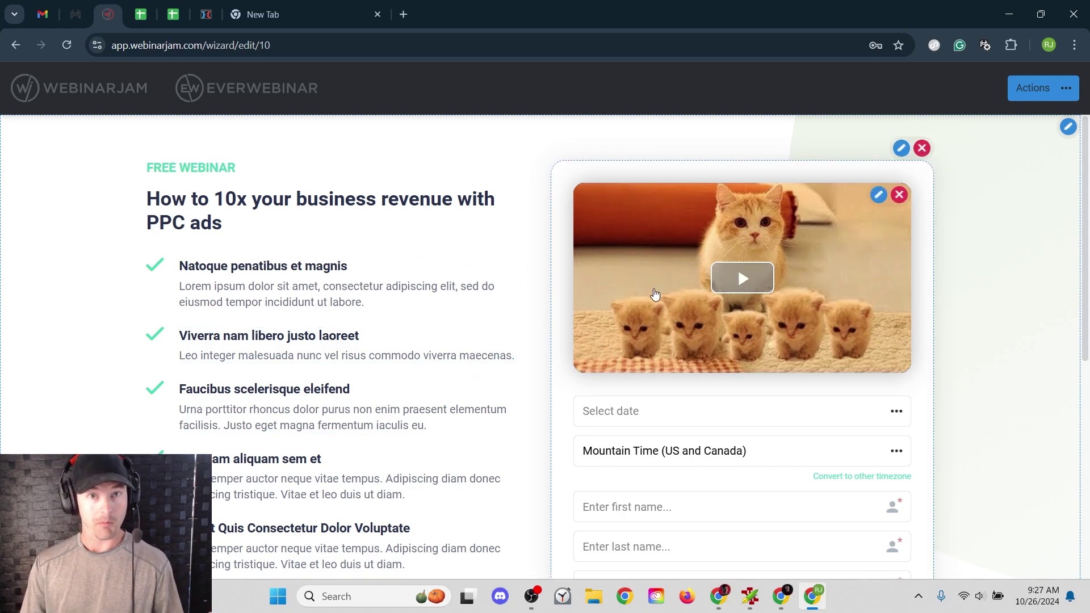
{"action": "scroll", "coordinate": [655, 294], "scroll_direction": "down", "scroll_amount": 1}
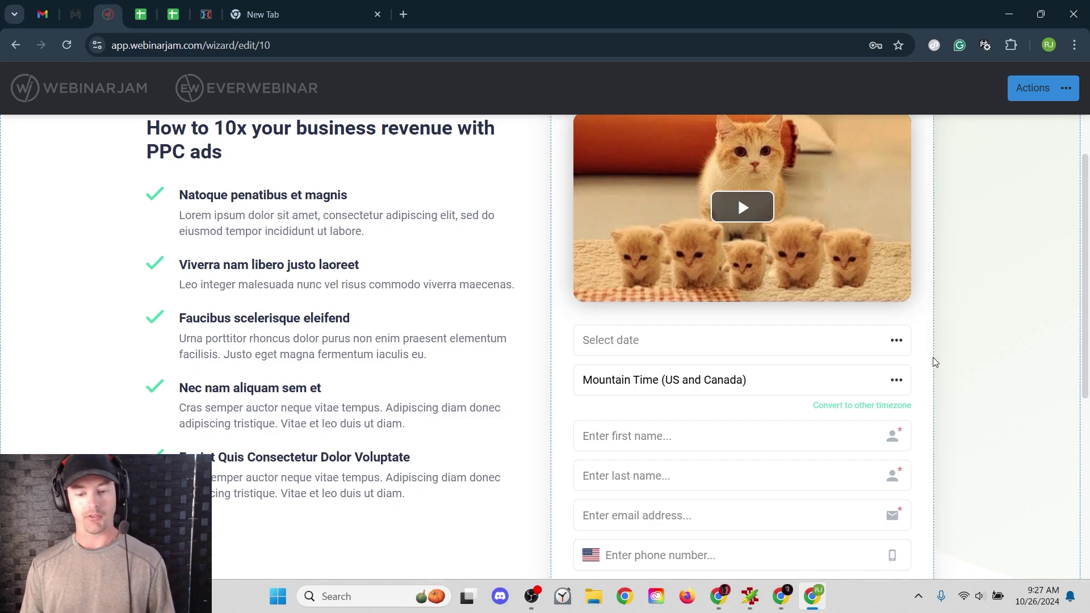
{"action": "scroll", "coordinate": [932, 356], "scroll_direction": "up", "scroll_amount": 1}
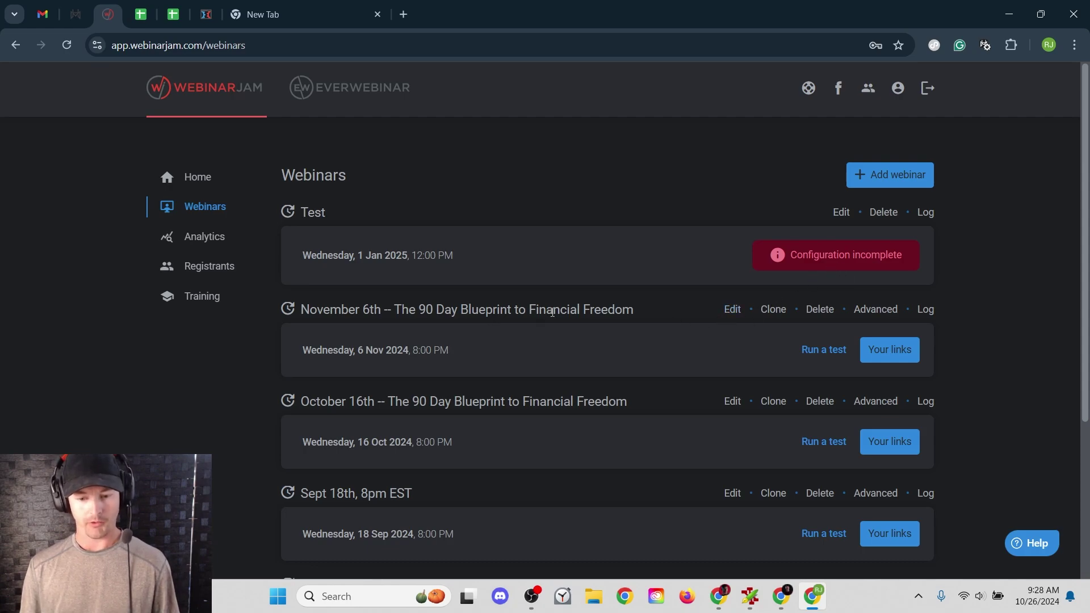
Open the November 6th webinar's website embed options and choose the Registration embedded form style.
{"action": "left_click", "coordinate": [885, 363]}
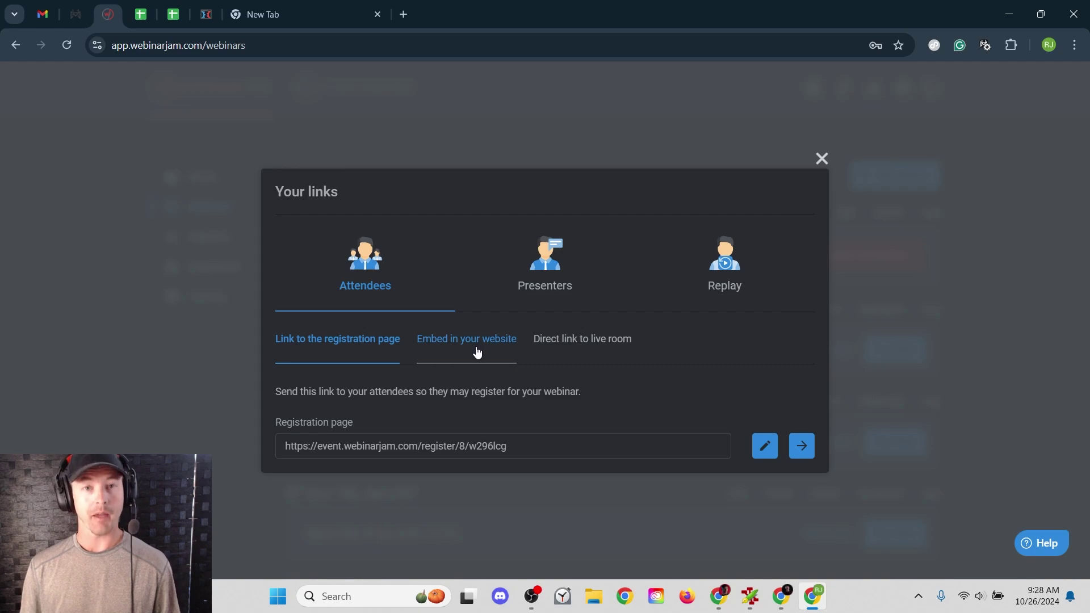
{"action": "left_click", "coordinate": [477, 352]}
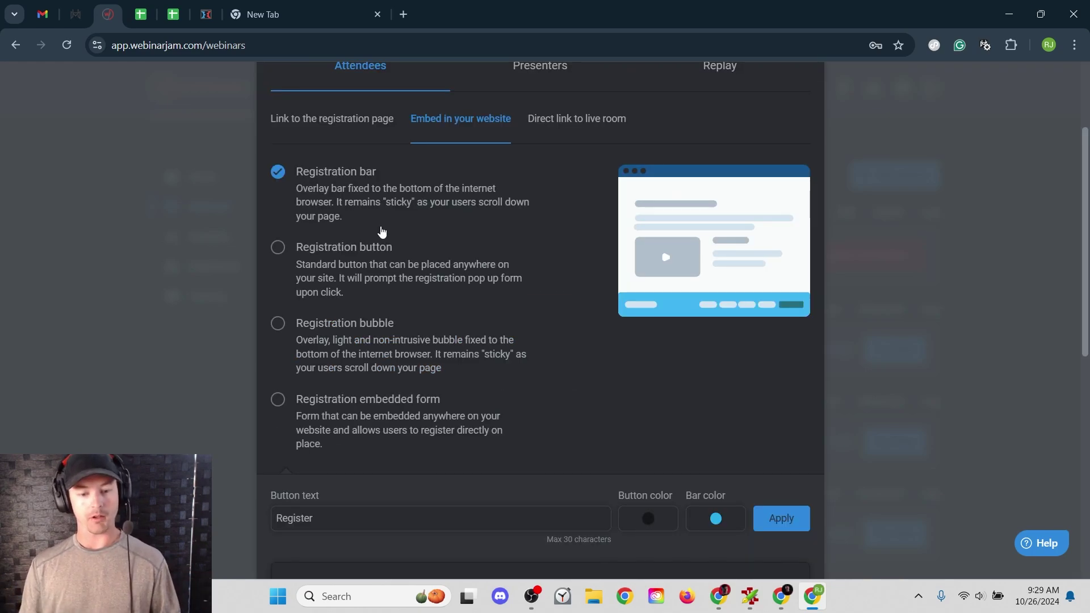
{"action": "left_click", "coordinate": [362, 275]}
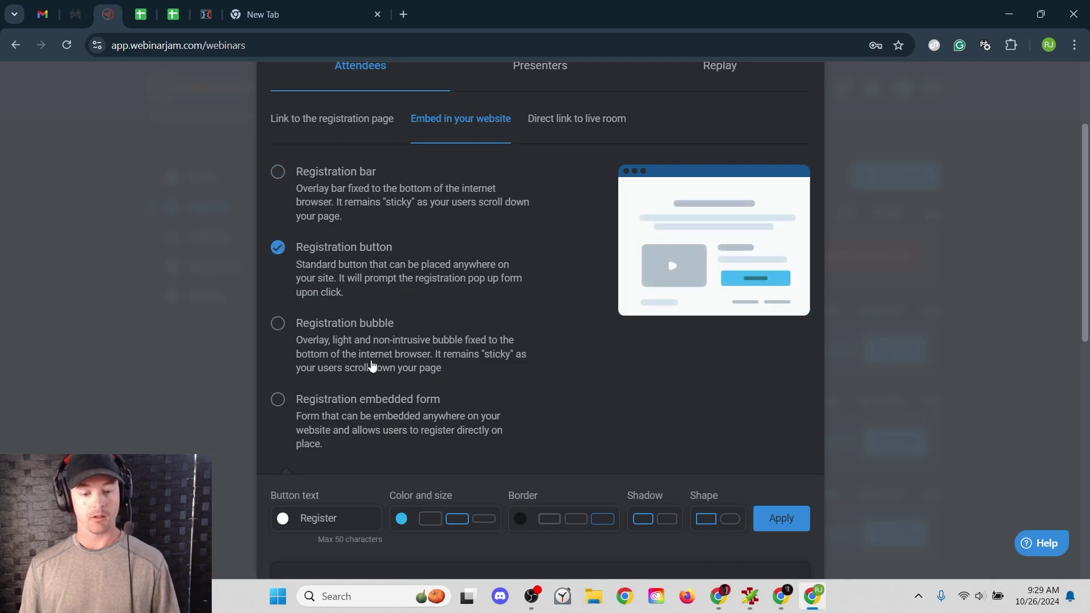
{"action": "left_click", "coordinate": [370, 357]}
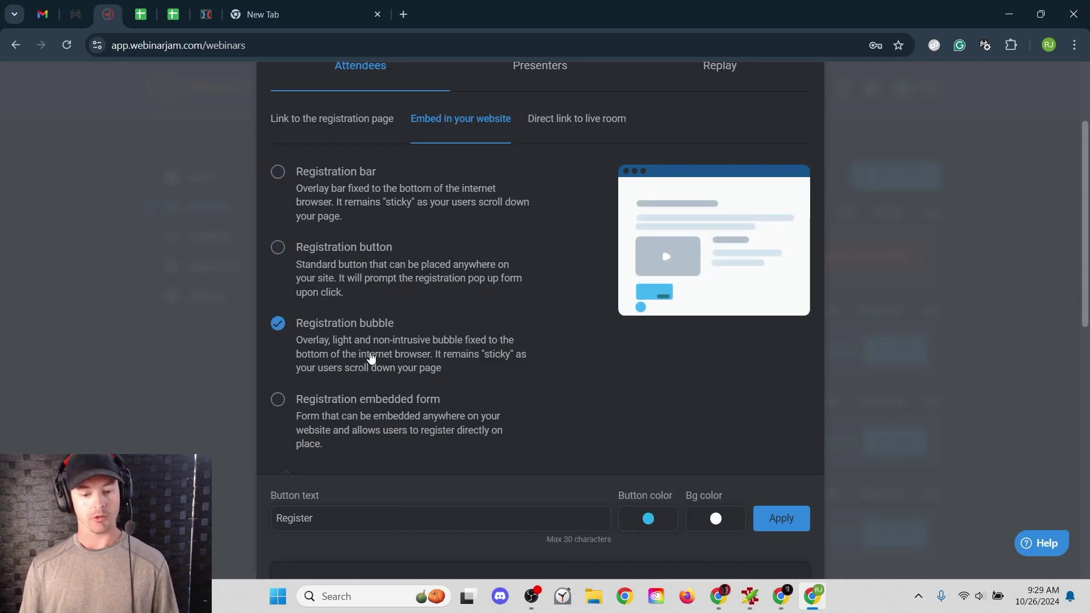
{"action": "left_click", "coordinate": [377, 406]}
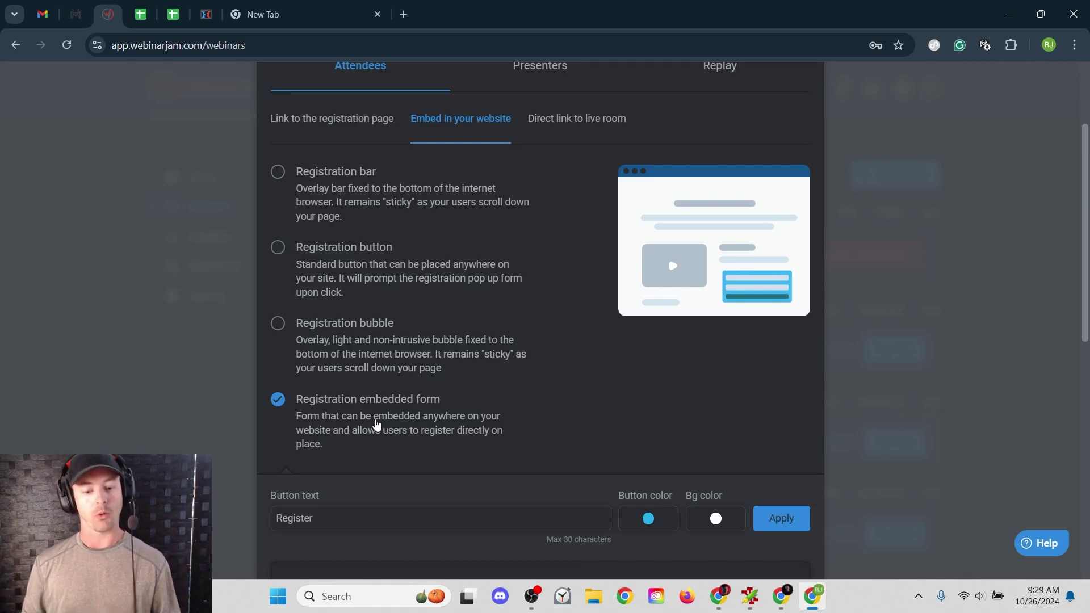
Change the form's button text to 'Reserve your seat' and copy the embed code.
{"action": "scroll", "coordinate": [588, 416], "scroll_direction": "down", "scroll_amount": 1}
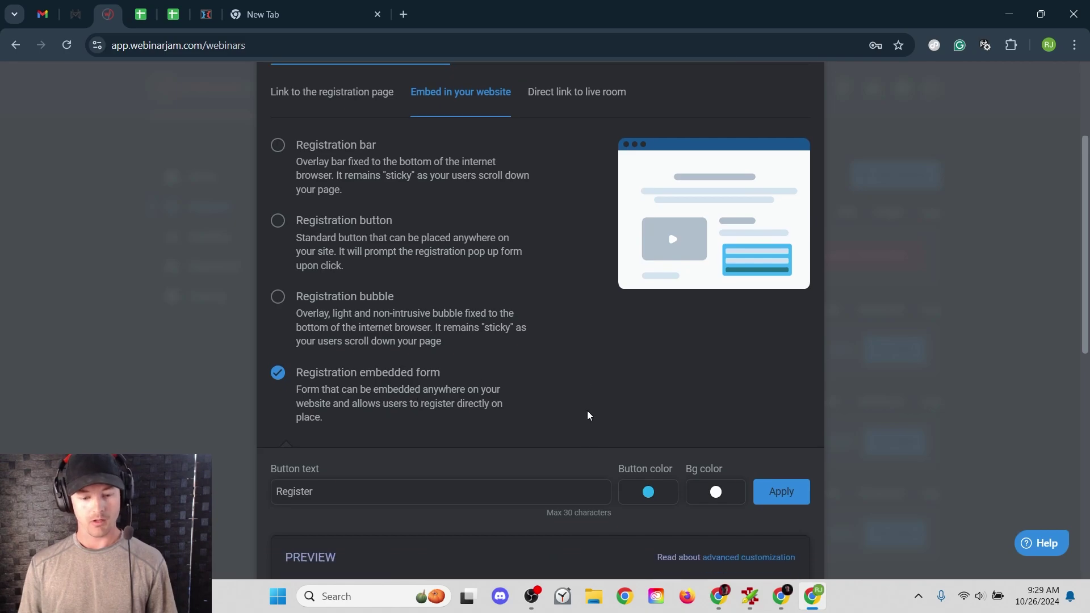
{"action": "scroll", "coordinate": [588, 416], "scroll_direction": "down", "scroll_amount": 2}
{"action": "left_click_drag", "start_coordinate": [352, 376], "coordinate": [271, 380]}
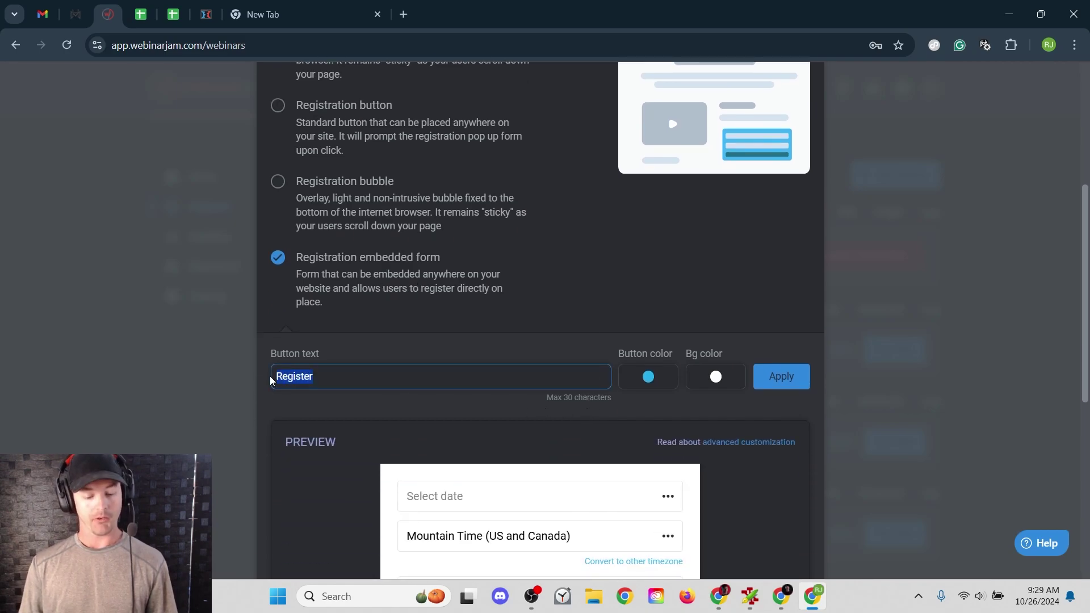
{"action": "type", "text": "Reserve "}
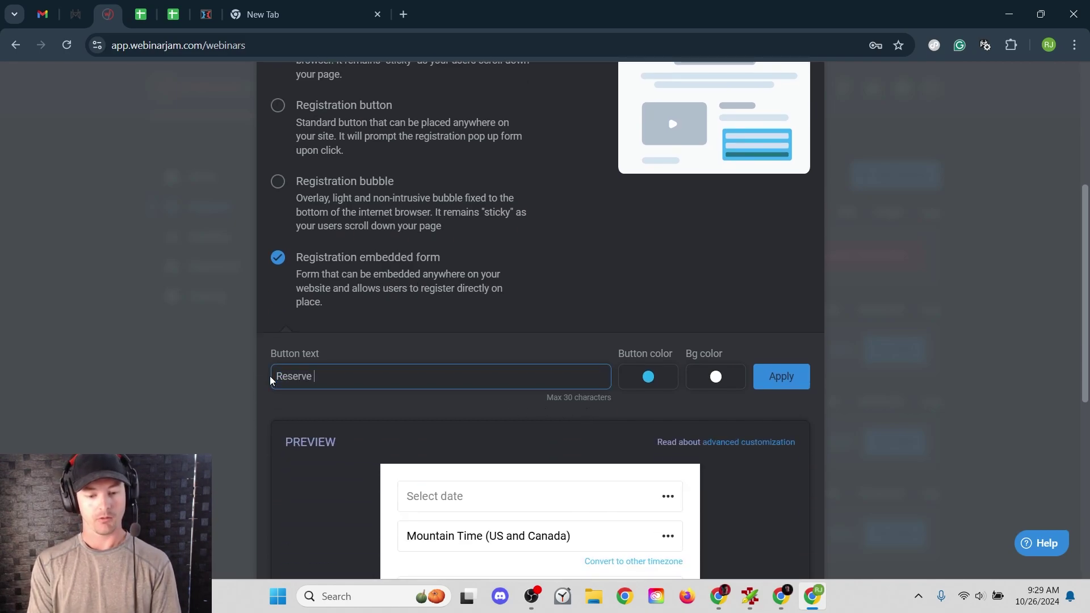
{"action": "type", "text": "your seat"}
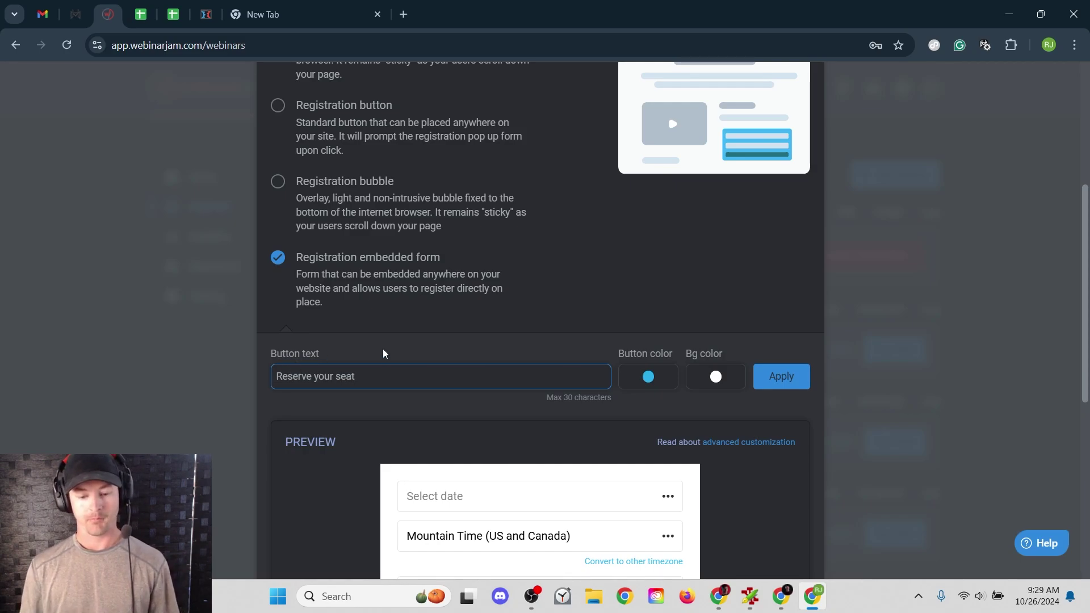
{"action": "scroll", "coordinate": [382, 353], "scroll_direction": "down", "scroll_amount": 3}
{"action": "scroll", "coordinate": [384, 353], "scroll_direction": "down", "scroll_amount": 2}
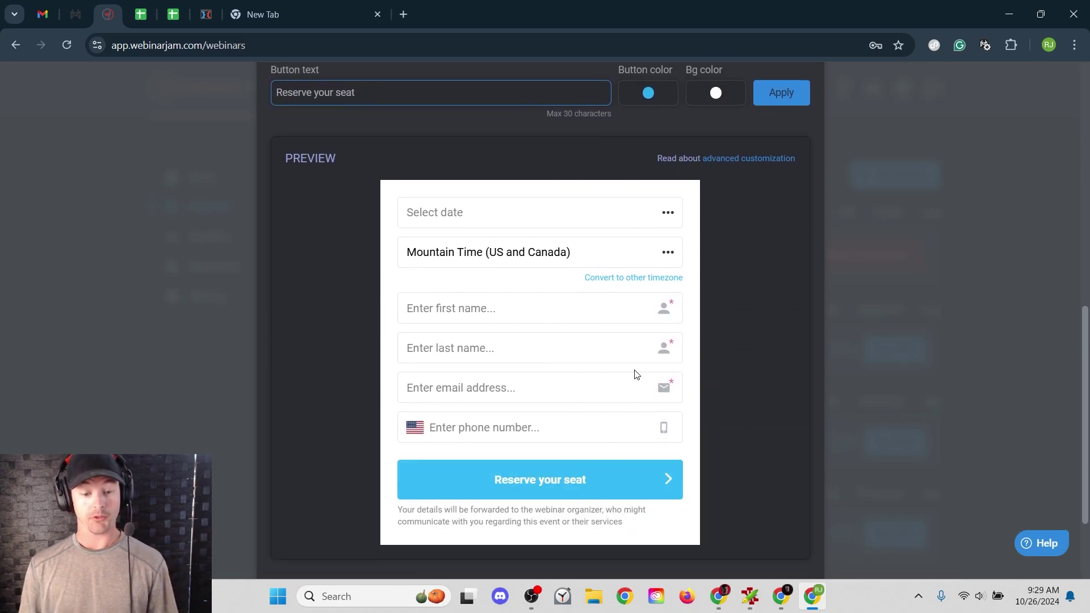
{"action": "scroll", "coordinate": [701, 370], "scroll_direction": "down", "scroll_amount": 2}
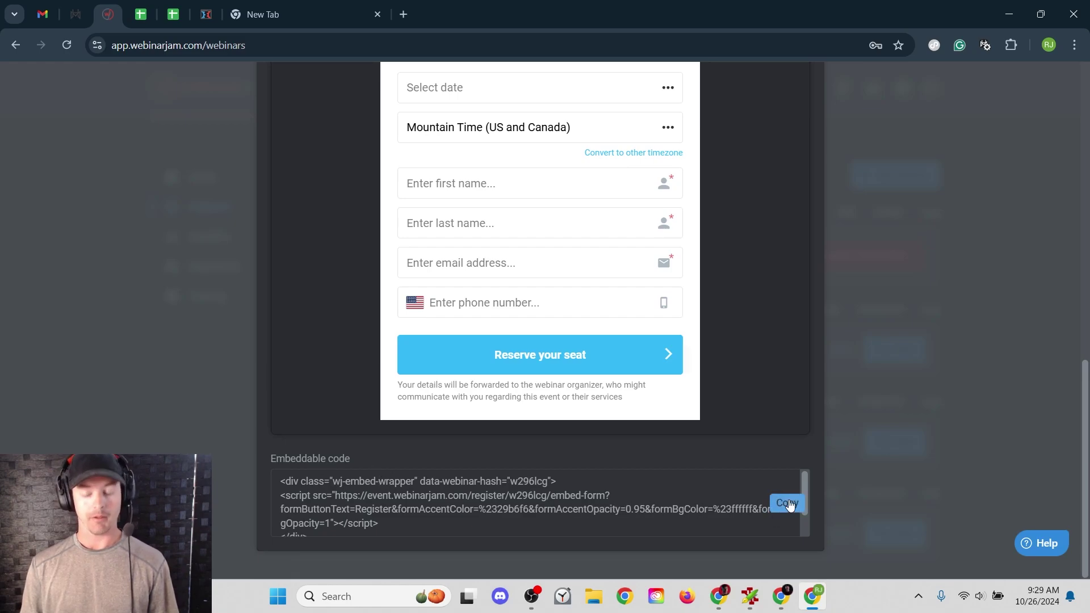
{"action": "key", "text": "ctrl+6"}
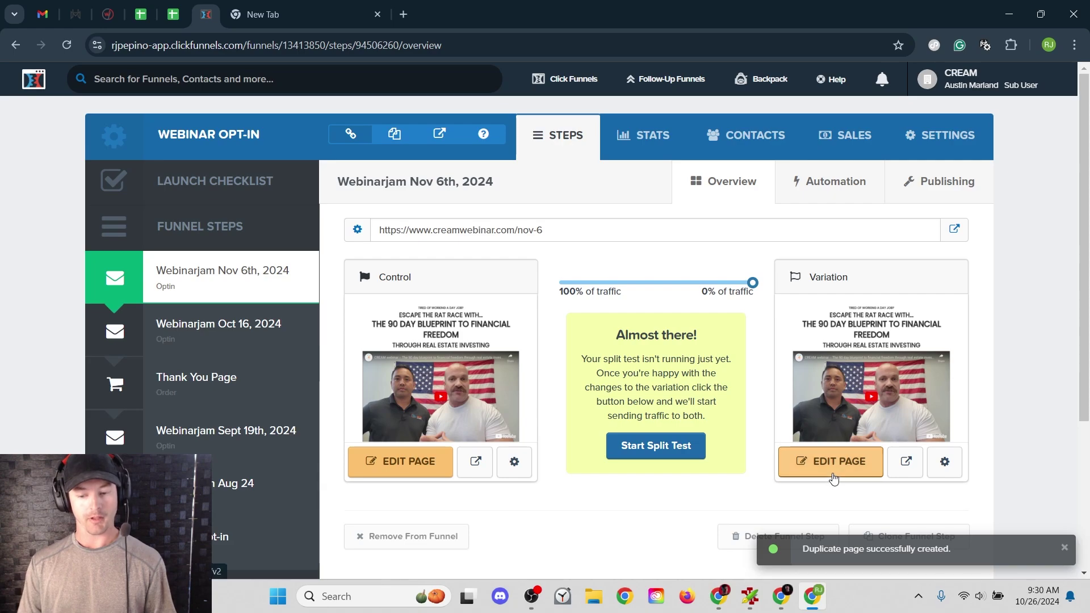
Insert a Custom JS/HTML element below the headline on the Variation page and open its settings.
{"action": "left_click", "coordinate": [832, 475]}
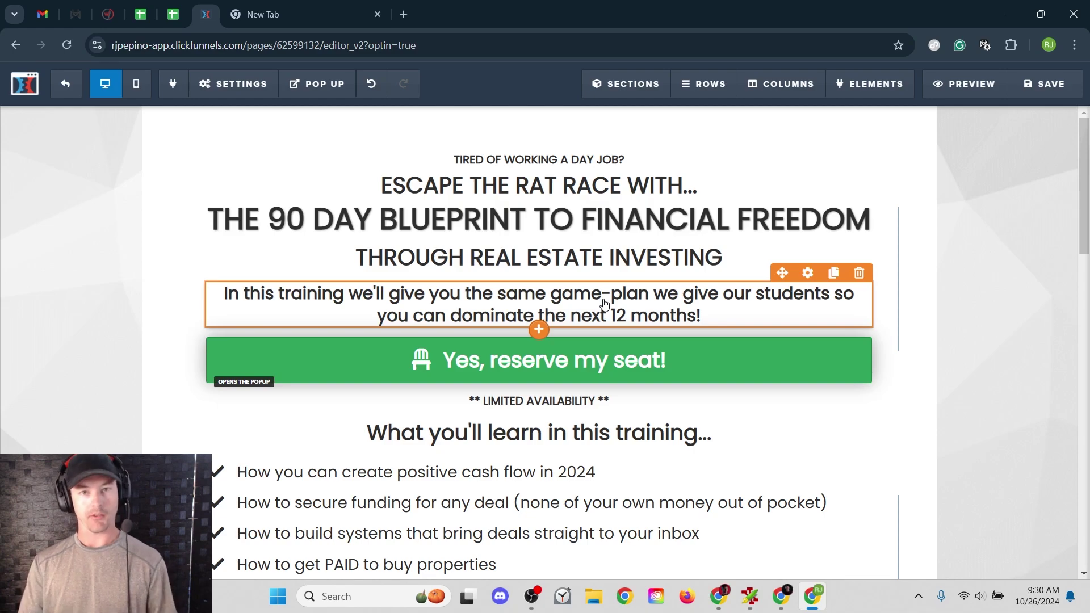
{"action": "left_click", "coordinate": [538, 278]}
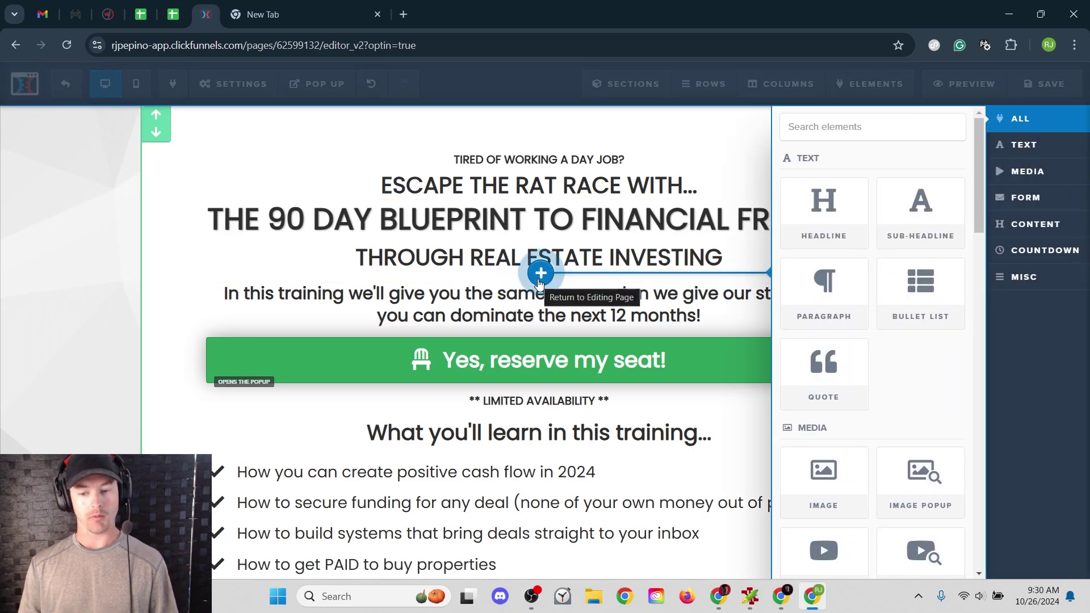
{"action": "type", "text": "ht"}
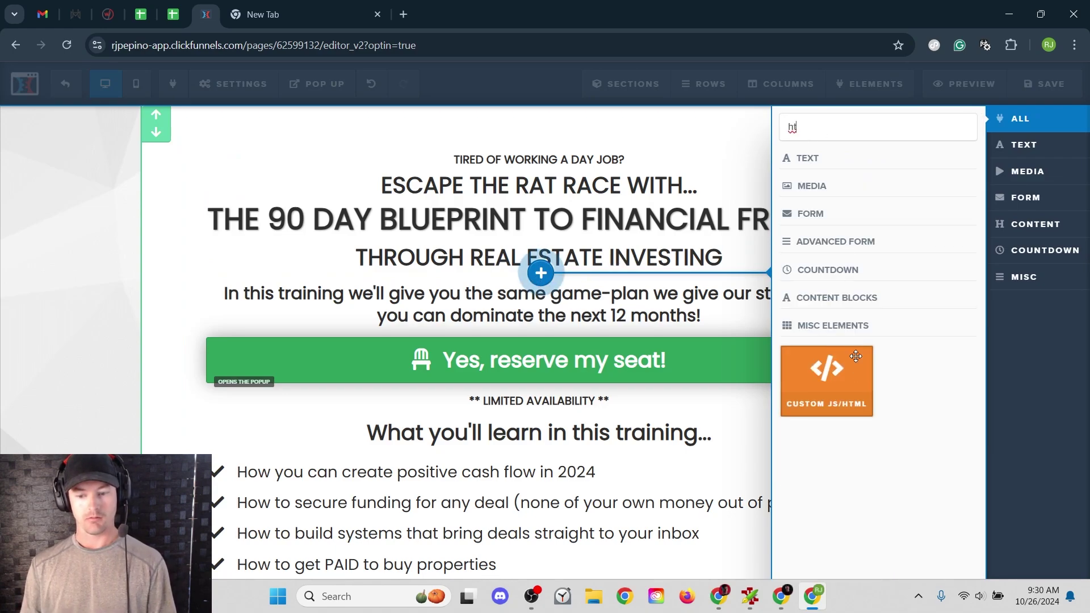
{"action": "left_click", "coordinate": [826, 377]}
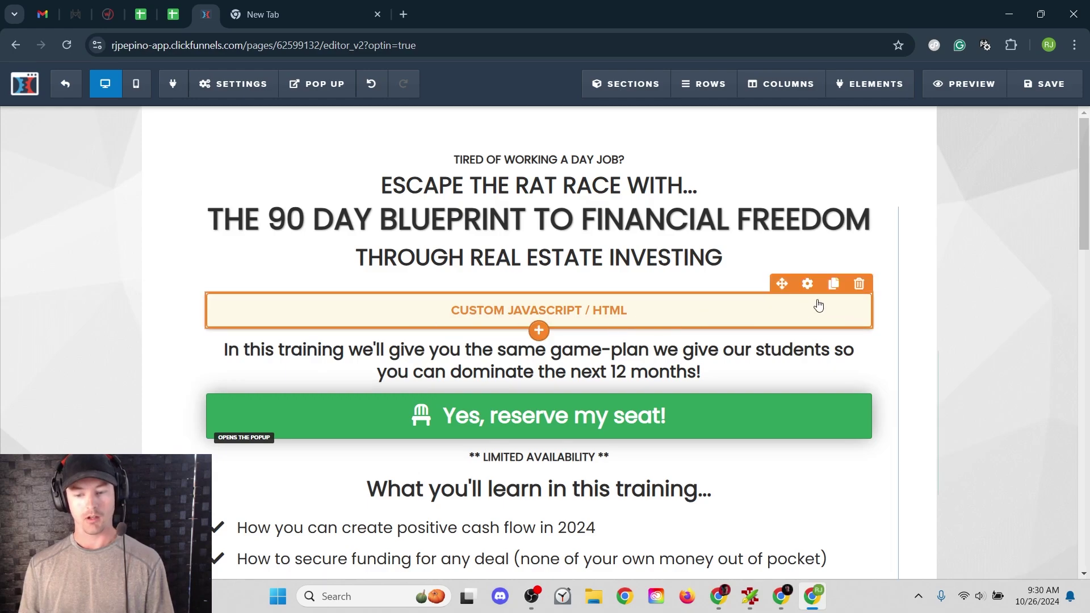
{"action": "left_click", "coordinate": [807, 284]}
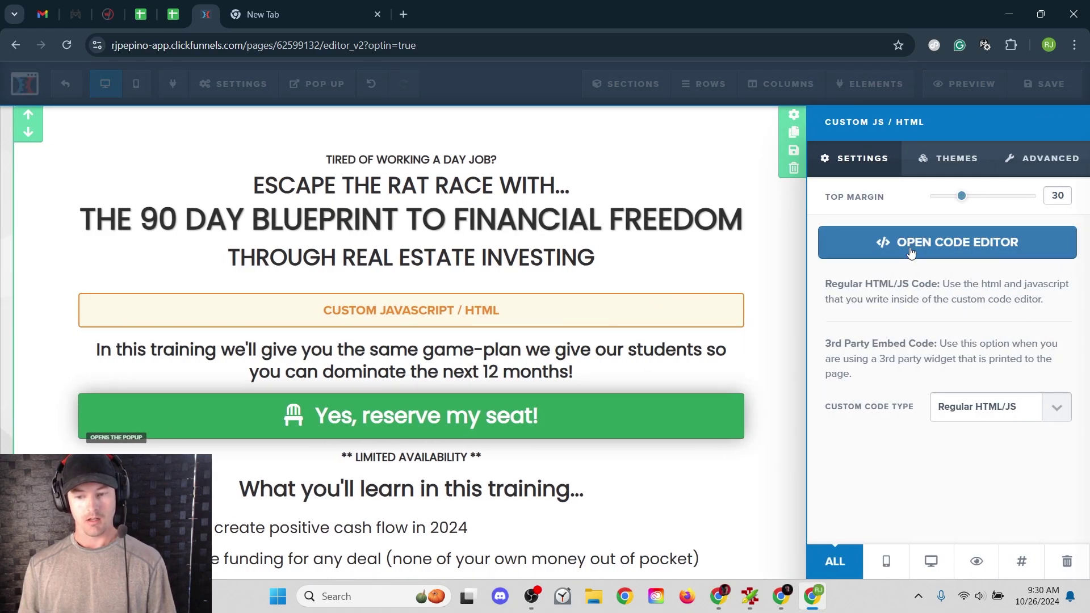
Paste the WebinarJam embed code into the custom element, wrapped in <center> and </center> tags.
{"action": "left_click", "coordinate": [942, 254]}
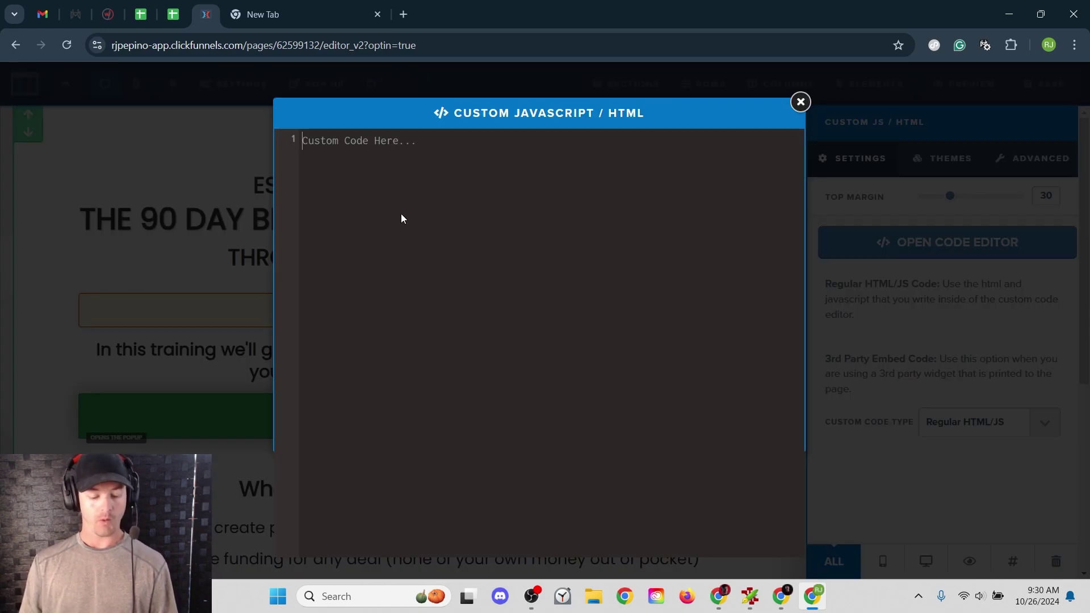
{"action": "type", "text": "<div class=\"wj-embed-wrapper\" data-webinar-hash=\"w296lcg\"> <script src=\"https://event.webinarjam.com/register/w296lcg/embed-form?formButtonText=Register&formAccentColor=%2329b6f6&formAccentOpacity=0.95&formBgColor=%23ffffff&formBgOpacity=1\"></script> </div>"}
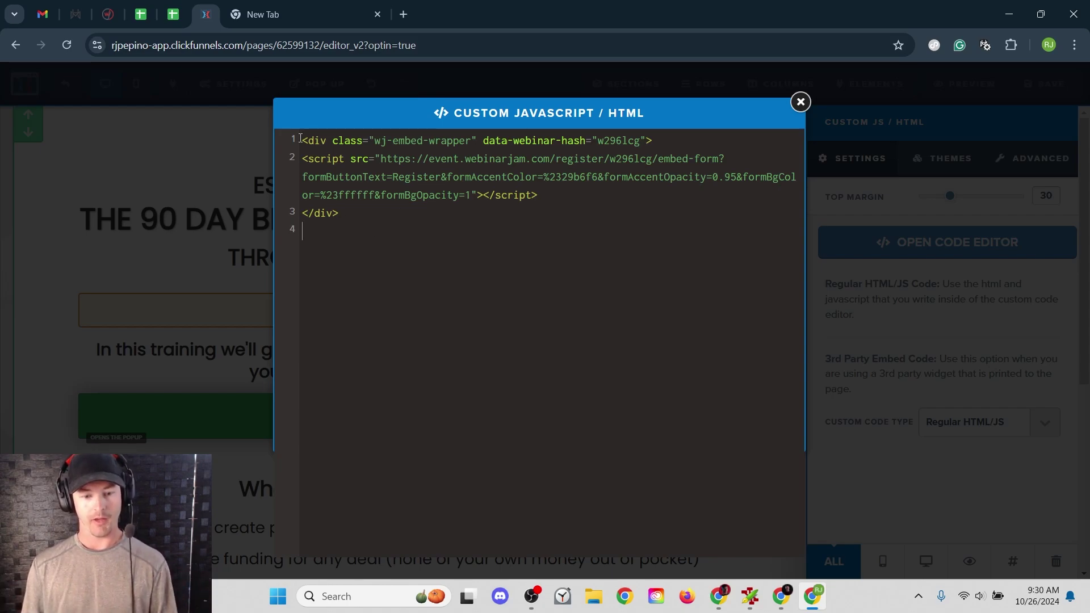
{"action": "key", "text": "Return"}
{"action": "key", "text": "Up"}
{"action": "type", "text": "<"}
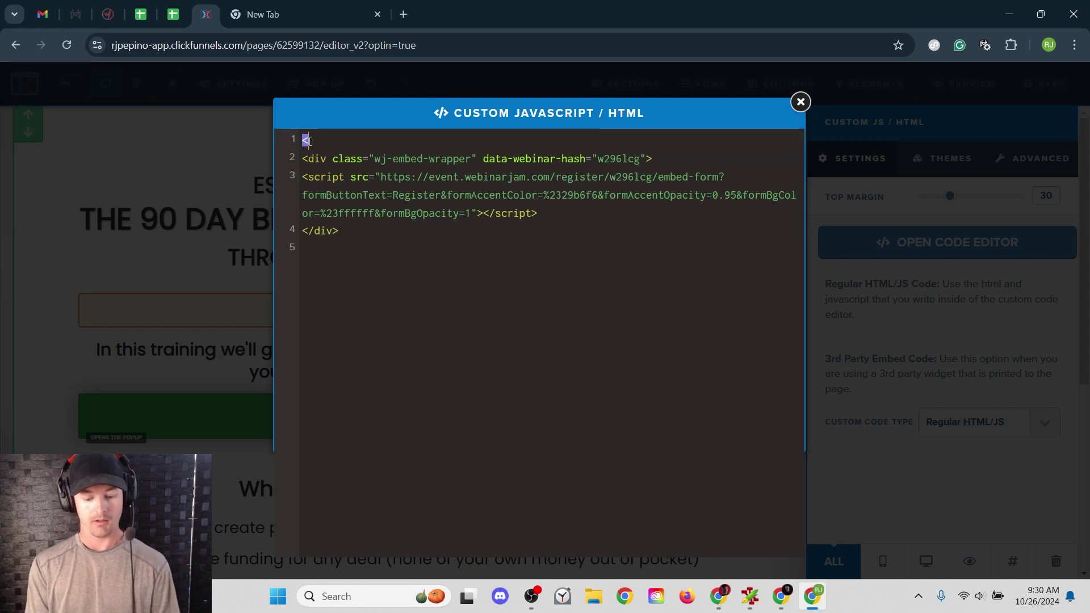
{"action": "type", "text": "center>"}
{"action": "left_click", "coordinate": [341, 248]}
{"action": "type", "text": "</"}
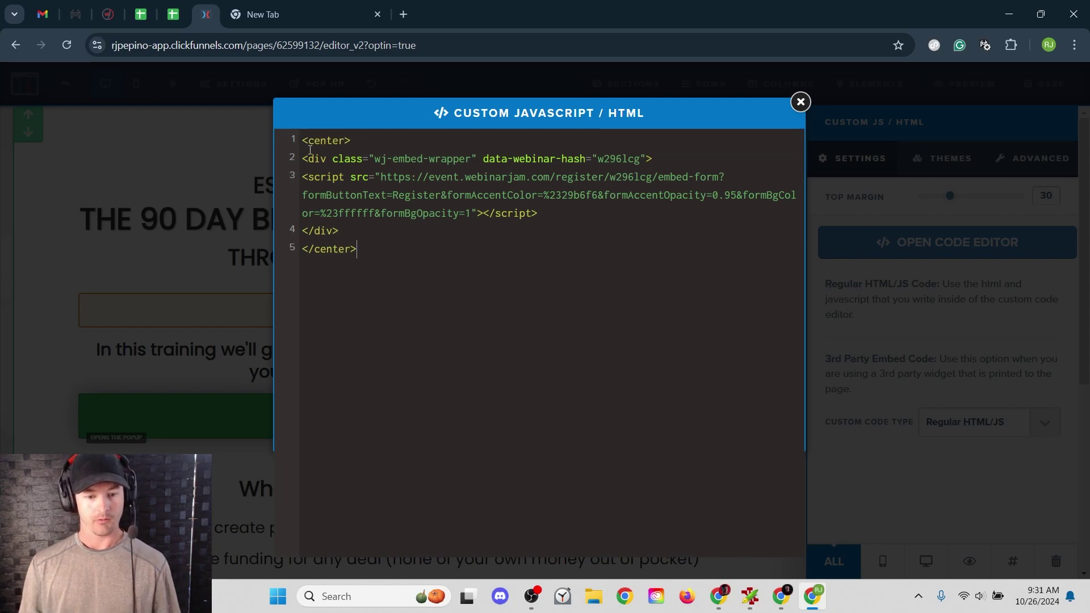
{"action": "left_click_drag", "start_coordinate": [278, 271], "coordinate": [295, 244]}
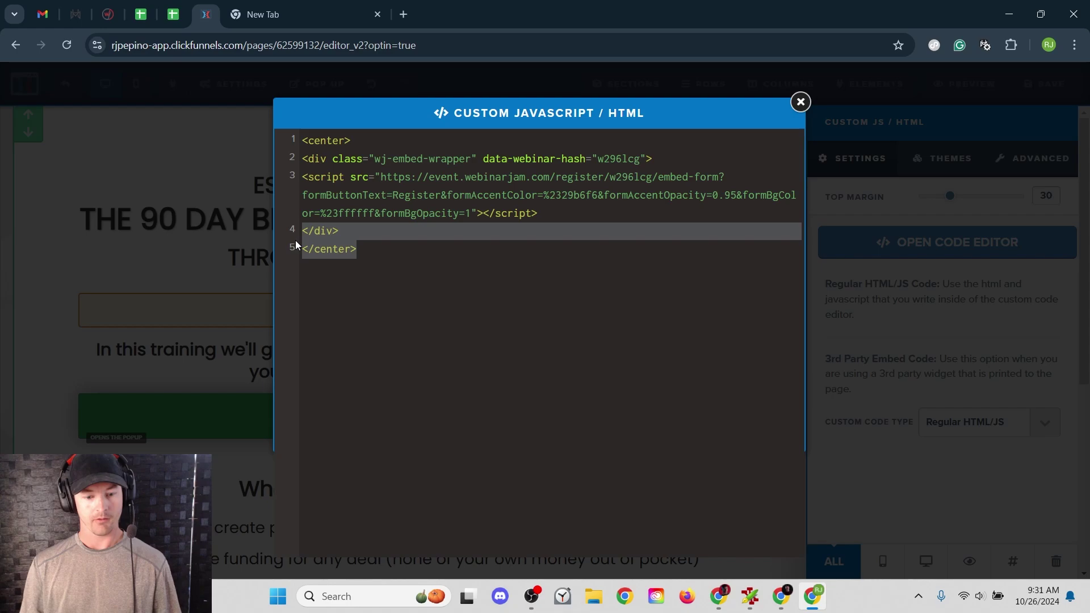
{"action": "left_click", "coordinate": [318, 256]}
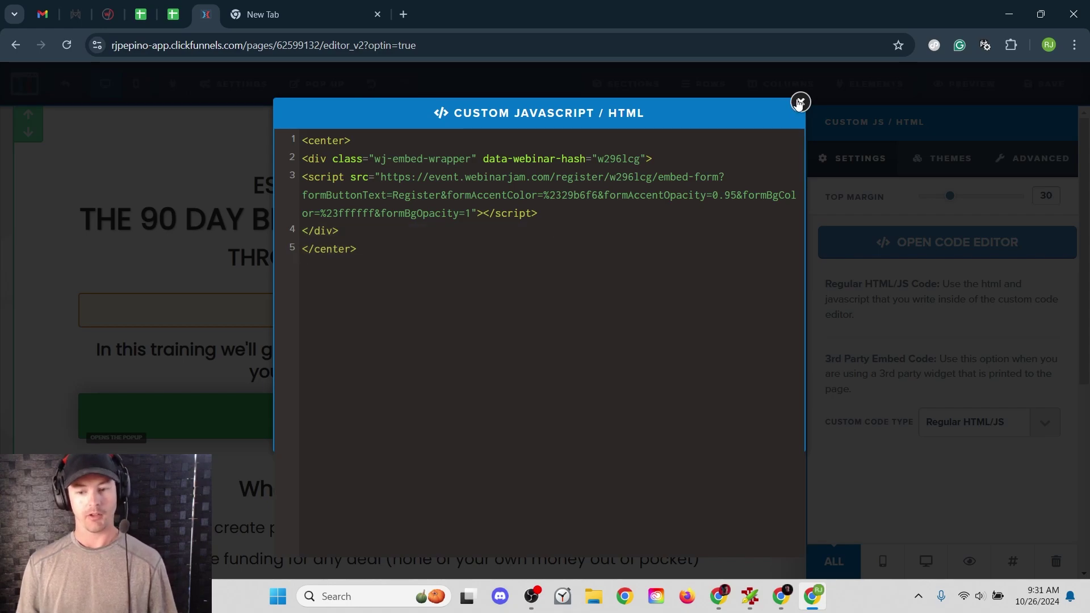
{"action": "left_click", "coordinate": [800, 103]}
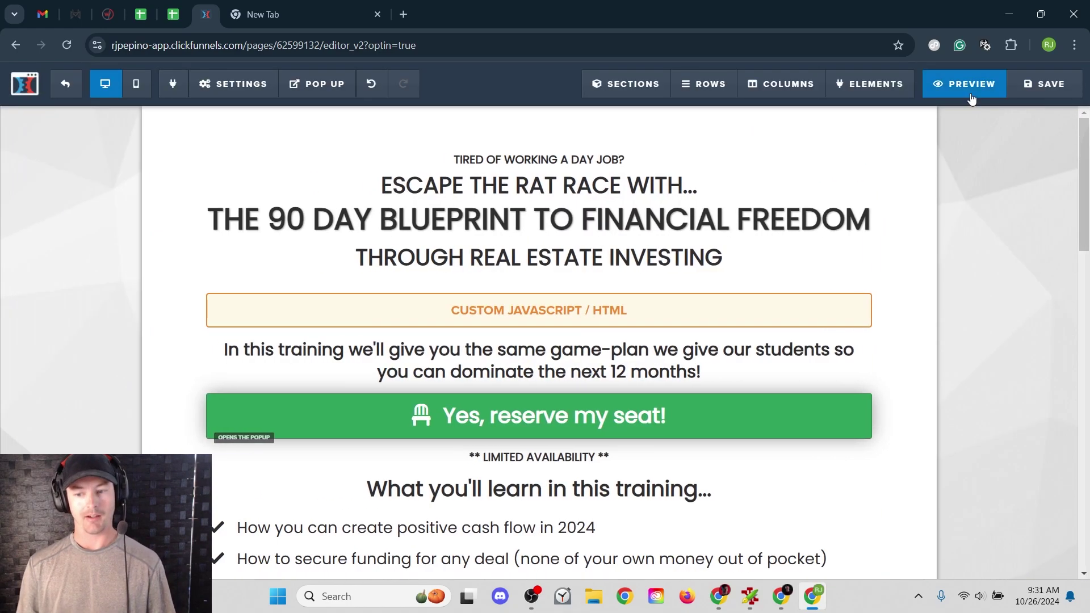
Save the opt-in page and scroll its preview to check the embedded November 6 registration form.
{"action": "left_click", "coordinate": [1037, 97]}
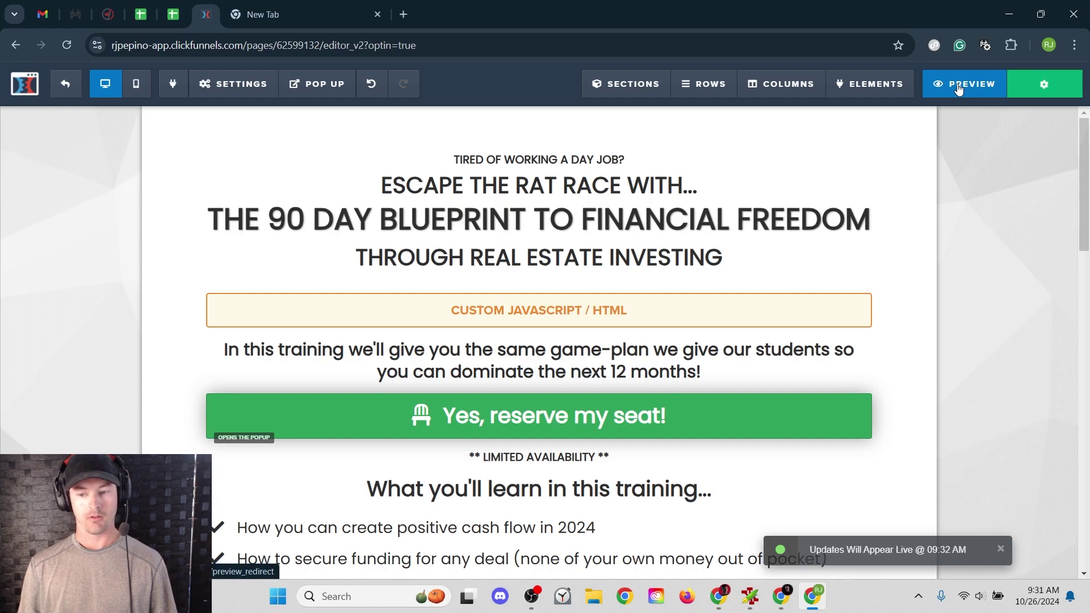
{"action": "left_click", "coordinate": [958, 90]}
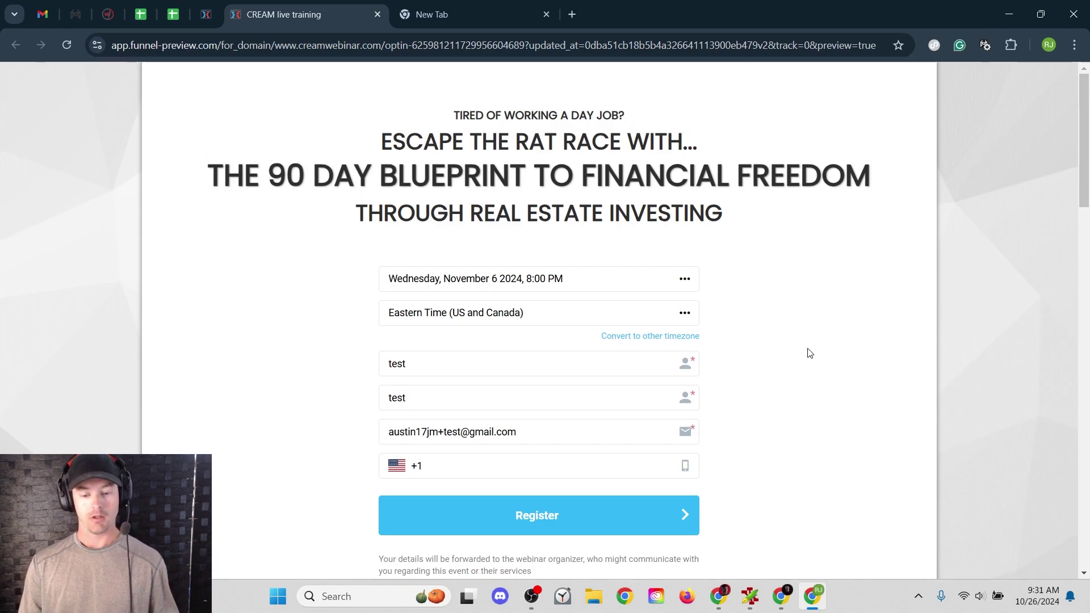
{"action": "scroll", "coordinate": [810, 353], "scroll_direction": "down", "scroll_amount": 1}
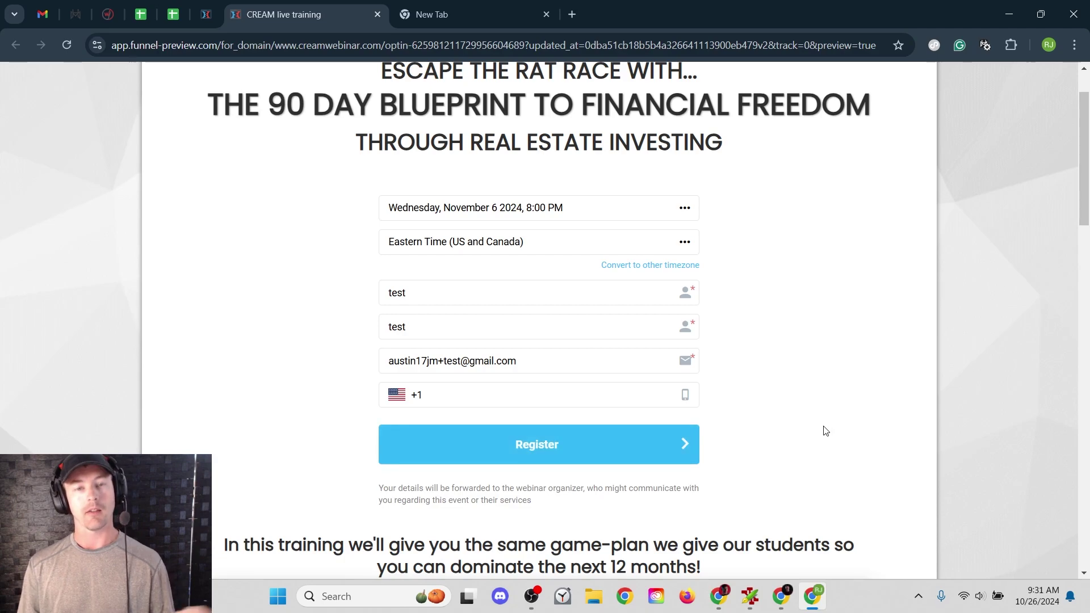
Open the Test 2 funnel's Squeeze page in the editor and place a Raw HTML block under the subheading.
{"action": "key", "text": "alt+Tab"}
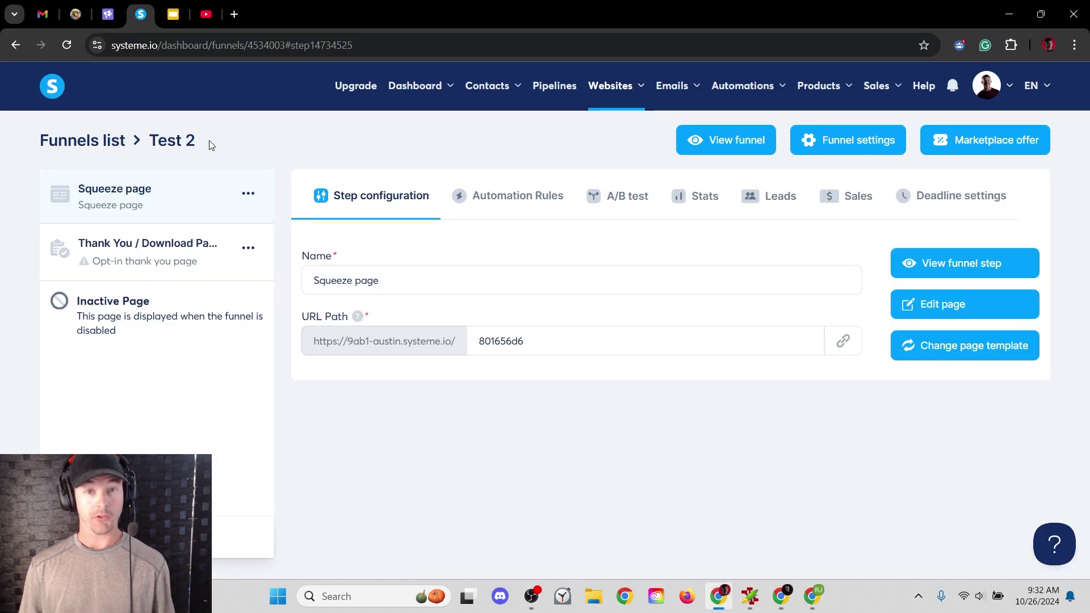
{"action": "left_click_drag", "start_coordinate": [212, 147], "coordinate": [150, 143]}
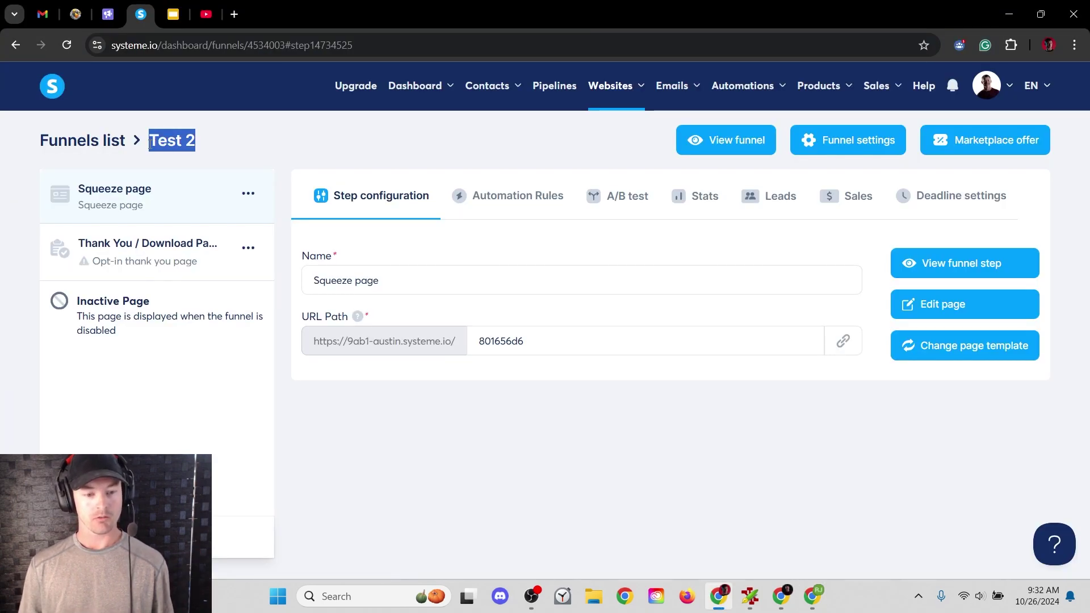
{"action": "left_click", "coordinate": [202, 146]}
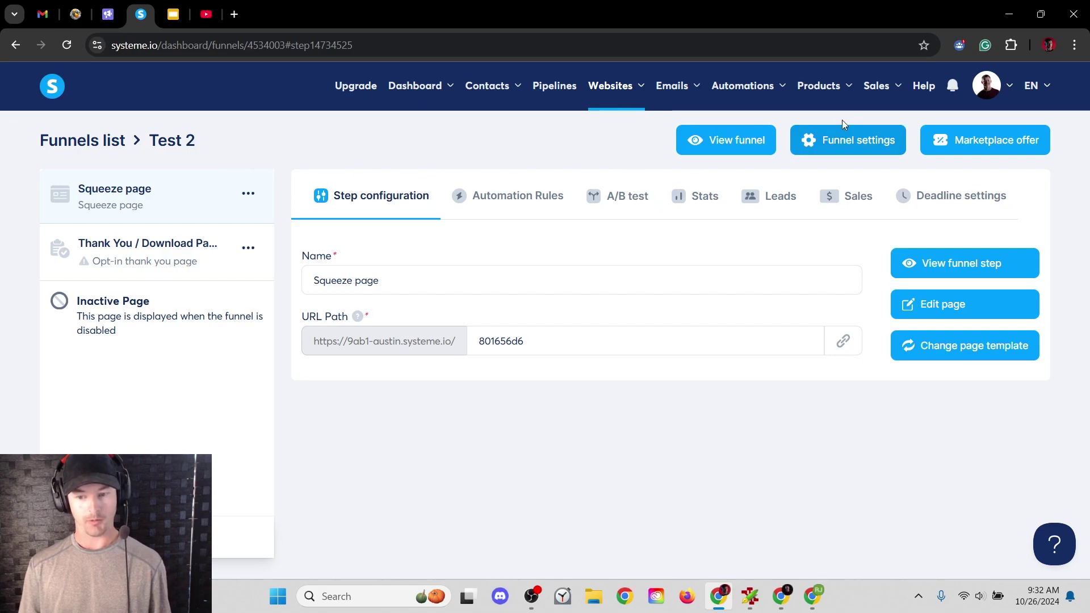
{"action": "left_click", "coordinate": [929, 310]}
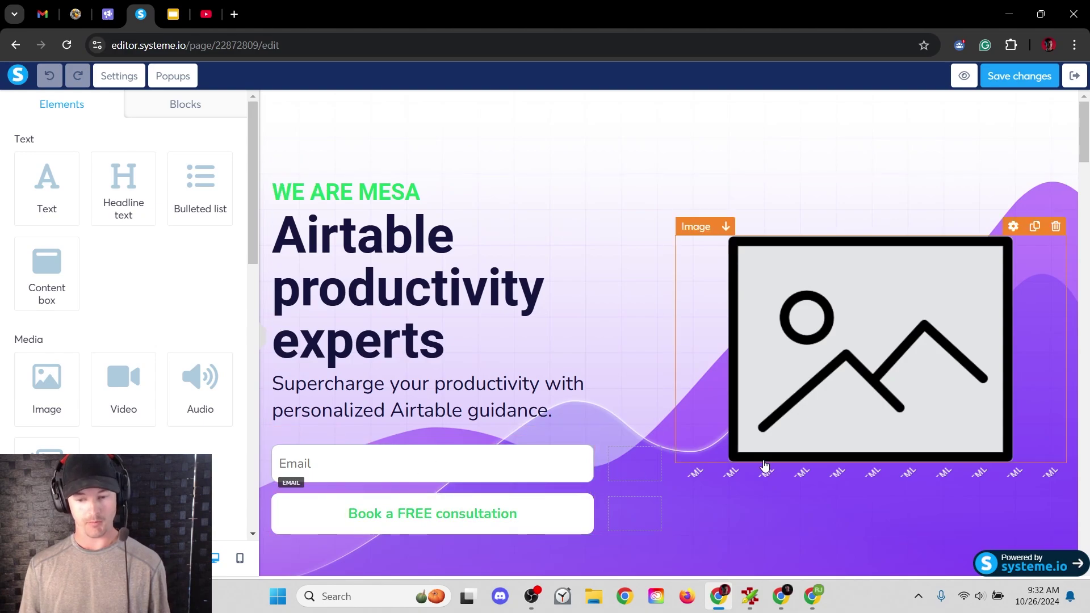
{"action": "scroll", "coordinate": [170, 266], "scroll_direction": "down", "scroll_amount": 1}
{"action": "scroll", "coordinate": [171, 266], "scroll_direction": "down", "scroll_amount": 3}
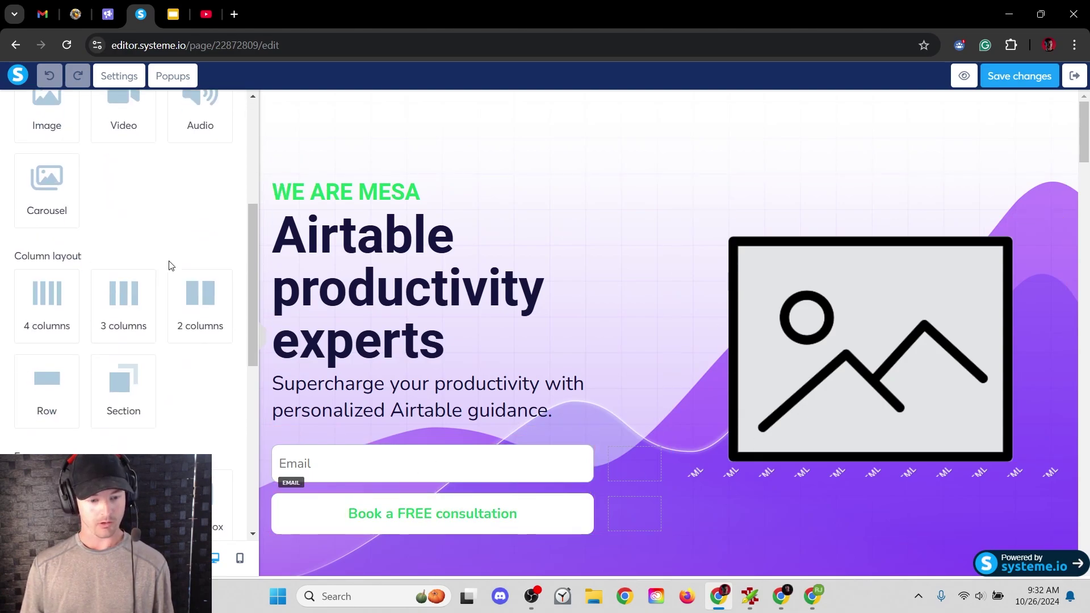
{"action": "scroll", "coordinate": [171, 266], "scroll_direction": "down", "scroll_amount": 2}
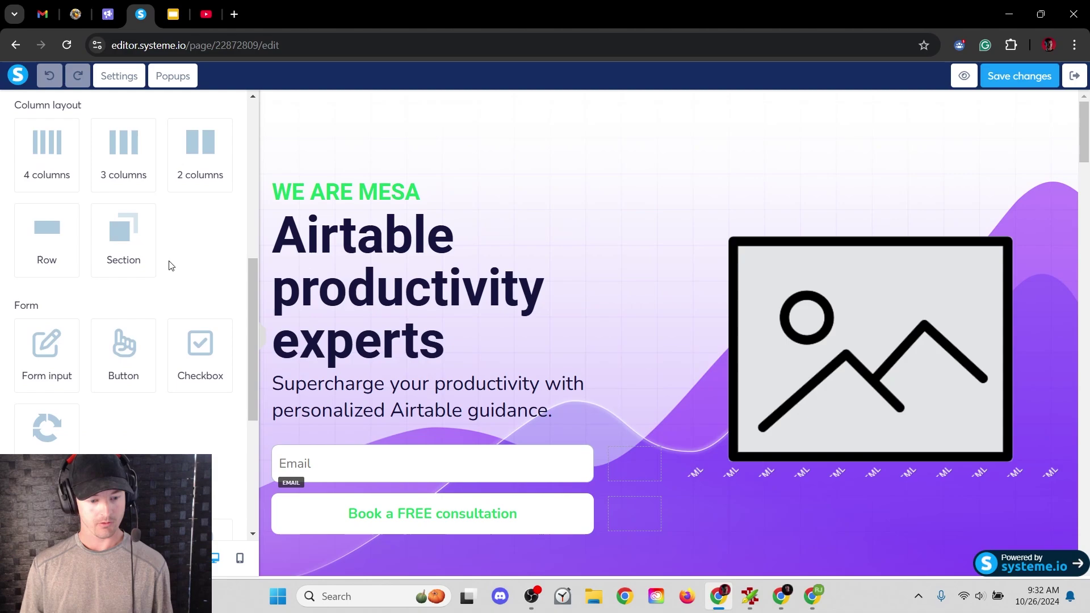
{"action": "scroll", "coordinate": [171, 266], "scroll_direction": "down", "scroll_amount": 4}
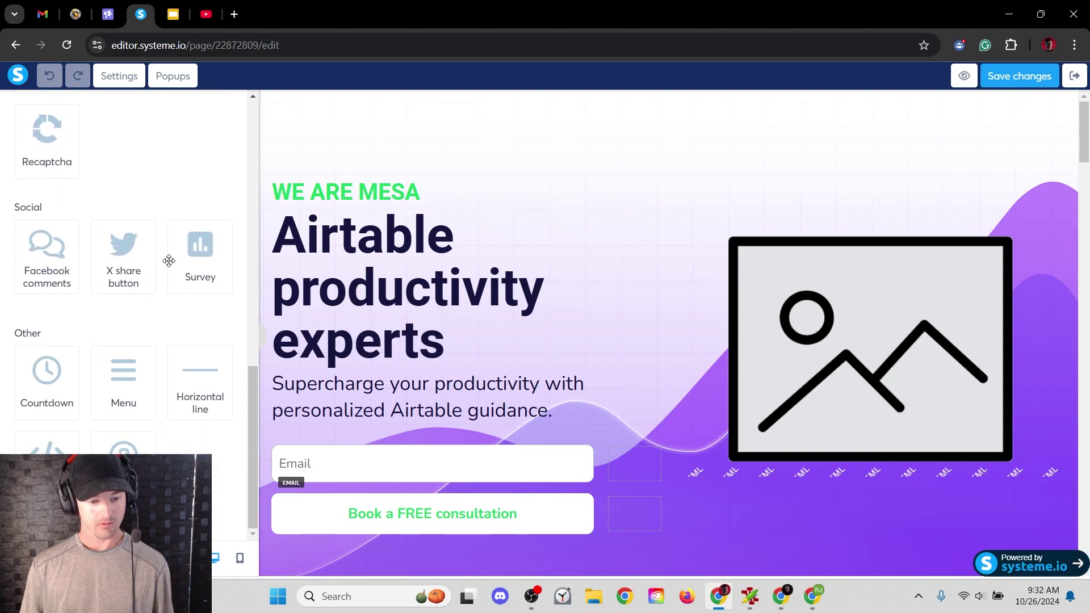
{"action": "left_click_drag", "start_coordinate": [46, 446], "coordinate": [381, 432]}
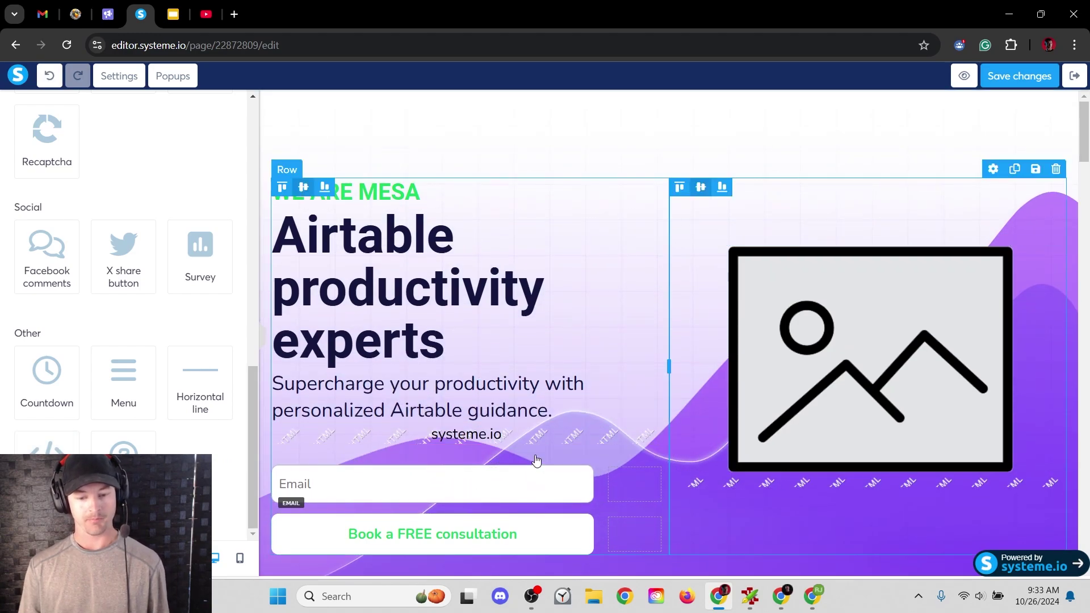
Delete the Email input field and the Book a FREE consultation button.
{"action": "left_click", "coordinate": [584, 456]}
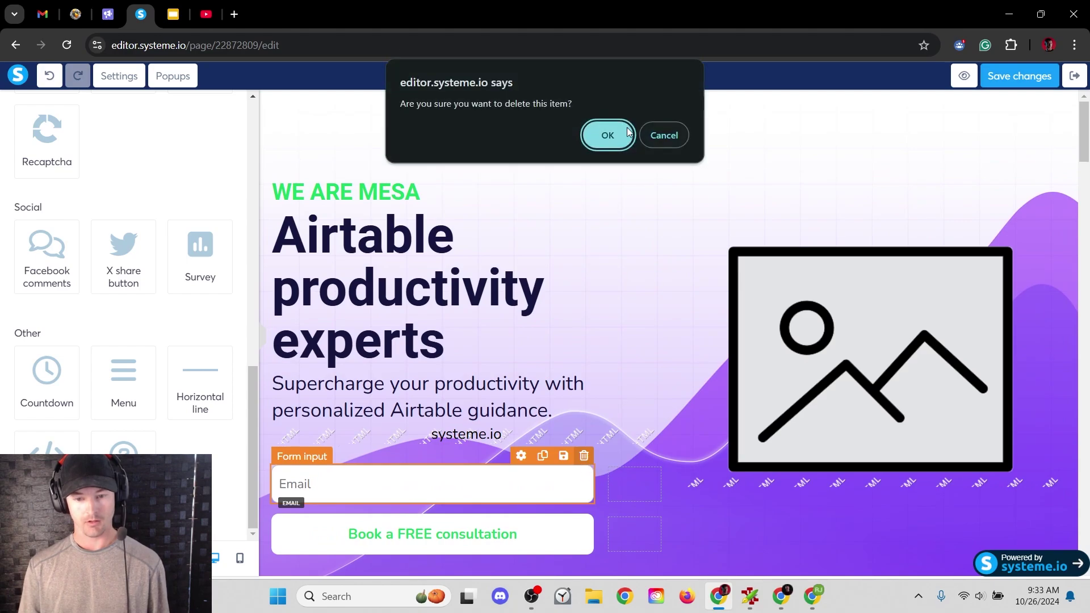
{"action": "key", "text": "Return"}
{"action": "left_click", "coordinate": [584, 503]}
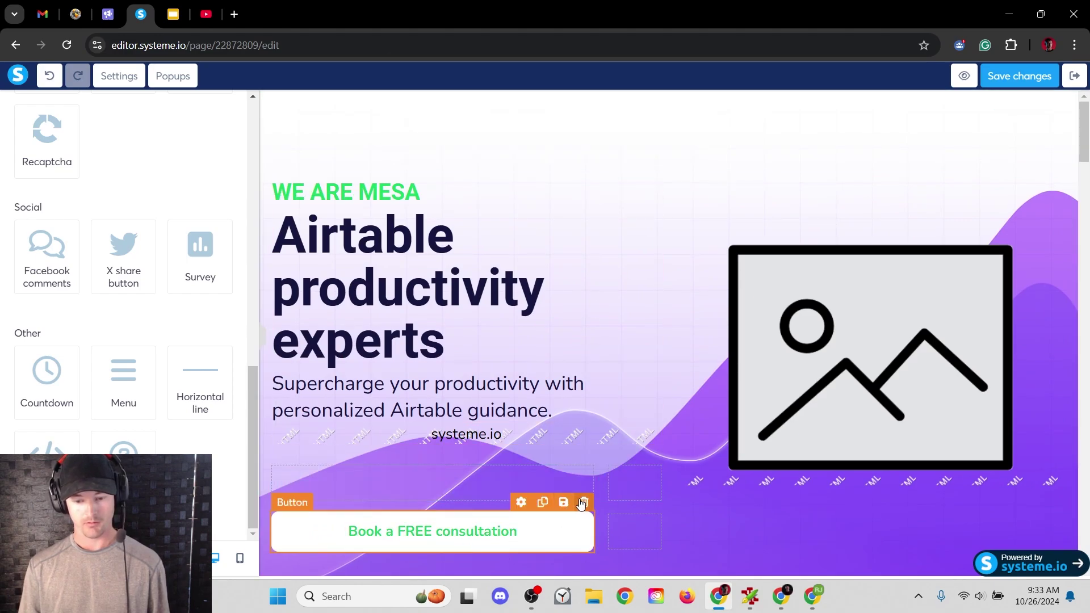
{"action": "key", "text": "Return"}
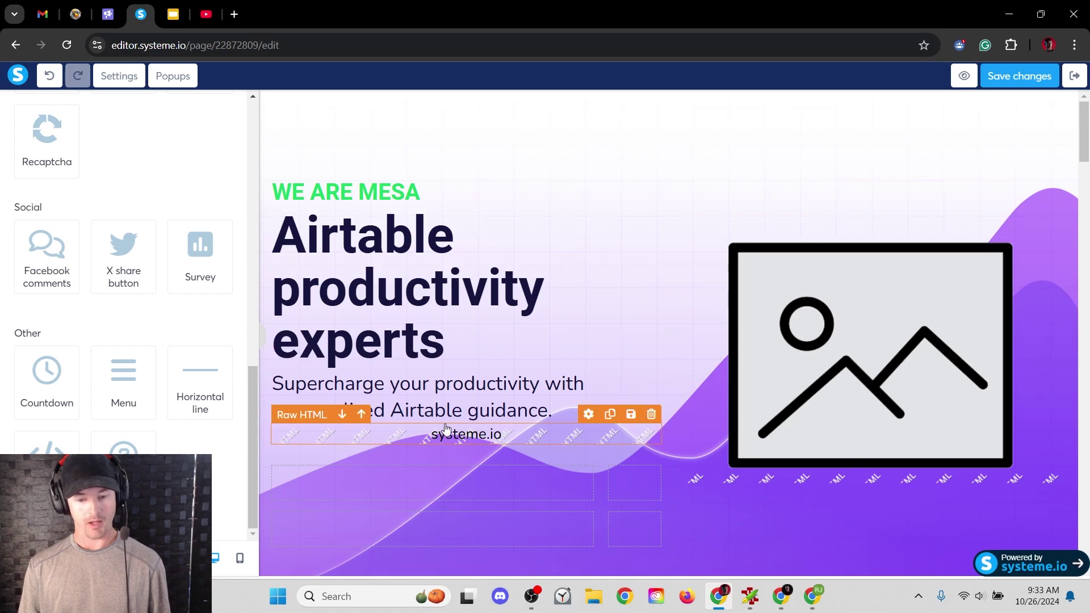
Replace the Raw HTML block's <h2> placeholder line with the pasted WebinarJam embed code and save.
{"action": "left_click", "coordinate": [589, 414]}
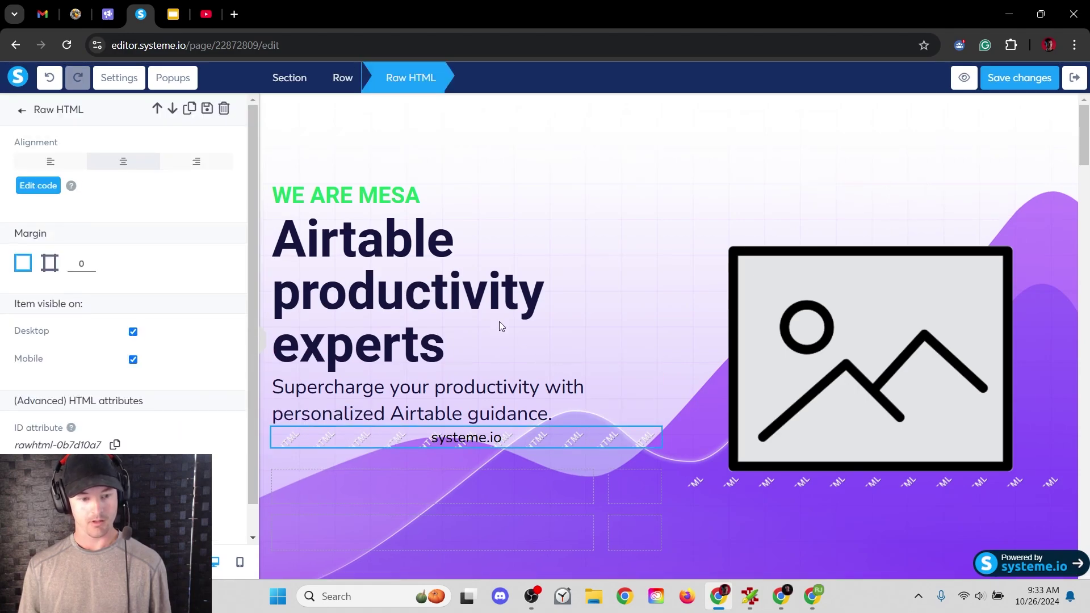
{"action": "left_click", "coordinate": [27, 194]}
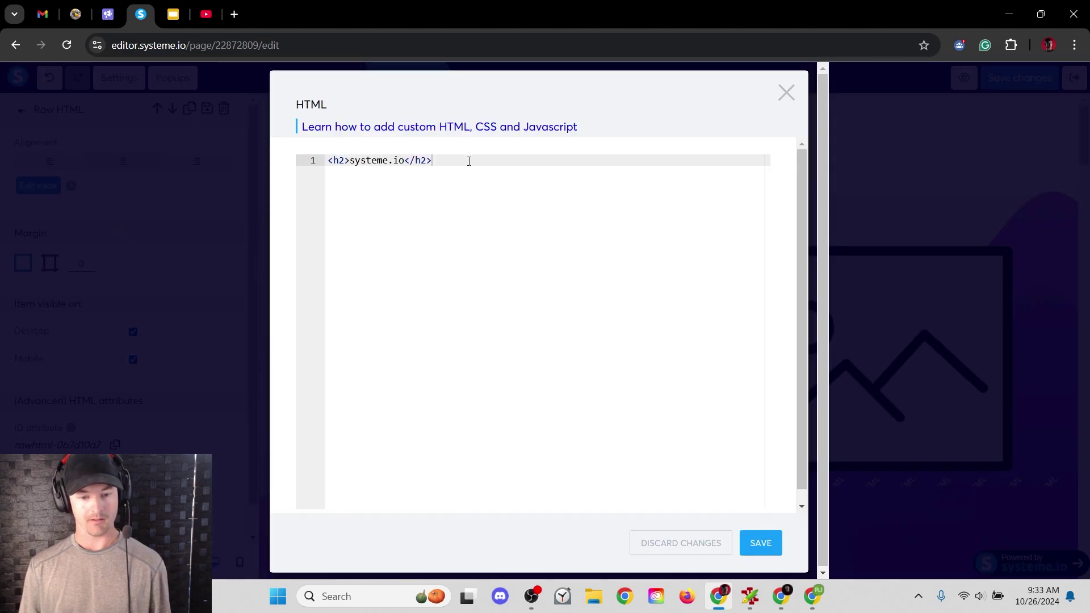
{"action": "left_click_drag", "start_coordinate": [469, 162], "coordinate": [313, 163]}
{"action": "key", "text": "ctrl+v"}
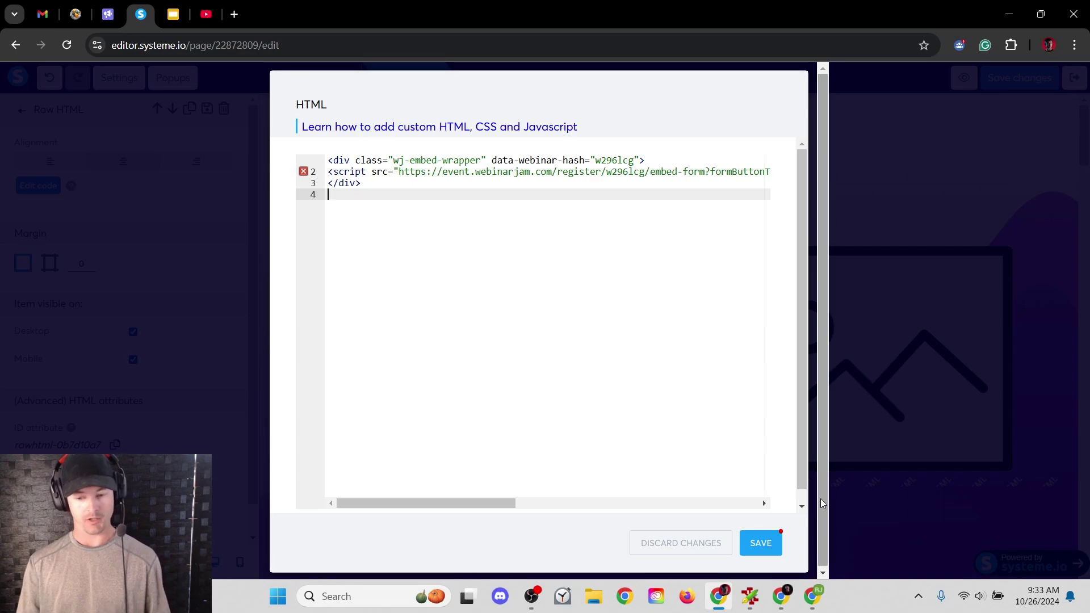
{"action": "left_click", "coordinate": [767, 545]}
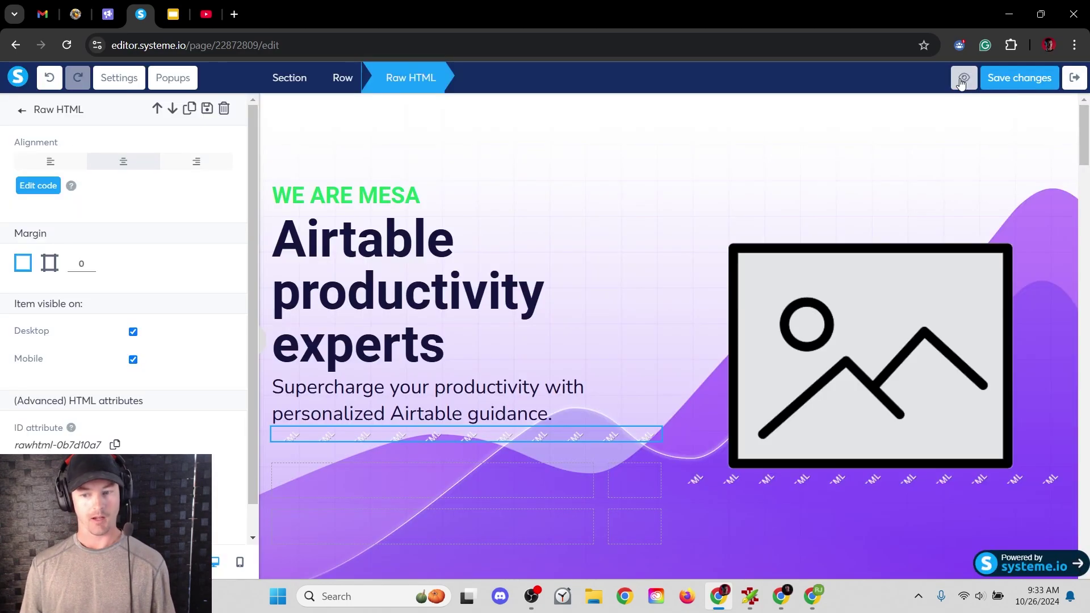
Preview the Squeeze page and scroll to check the November 6, 2024 registration form.
{"action": "left_click", "coordinate": [964, 78]}
{"action": "scroll", "coordinate": [591, 303], "scroll_direction": "down", "scroll_amount": 3}
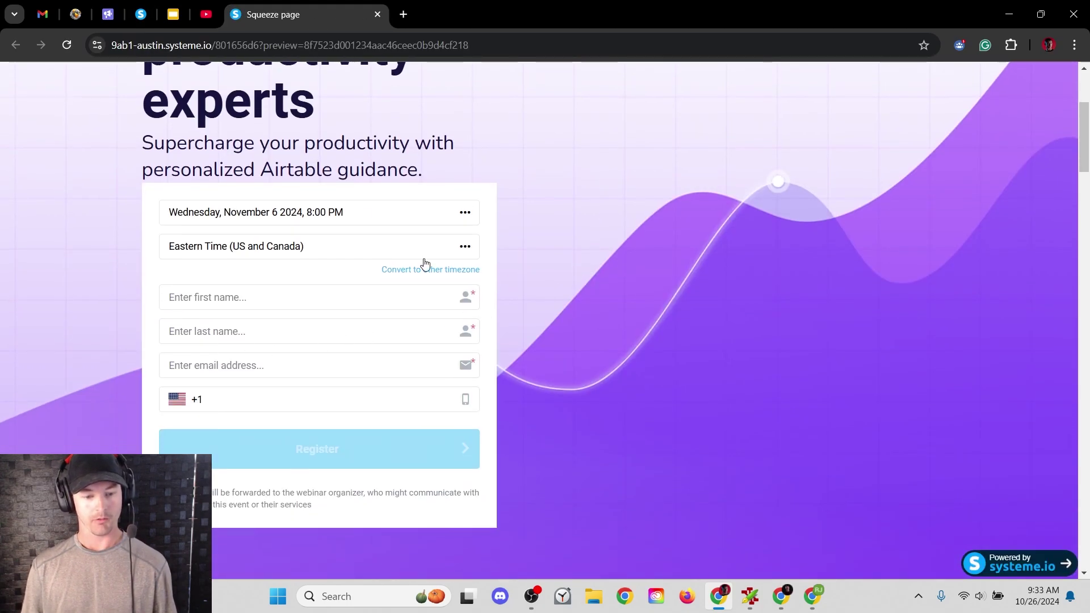
{"action": "scroll", "coordinate": [341, 407], "scroll_direction": "up", "scroll_amount": 3}
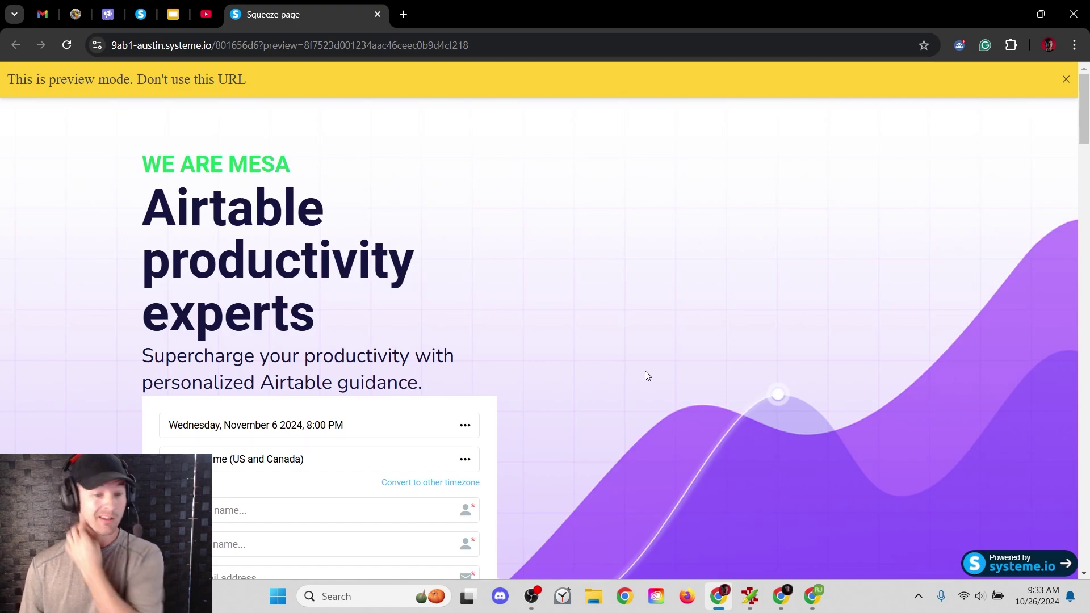
In the Wix editor, insert an empty section between the hero area and Services We Offer.
{"action": "left_click", "coordinate": [781, 596]}
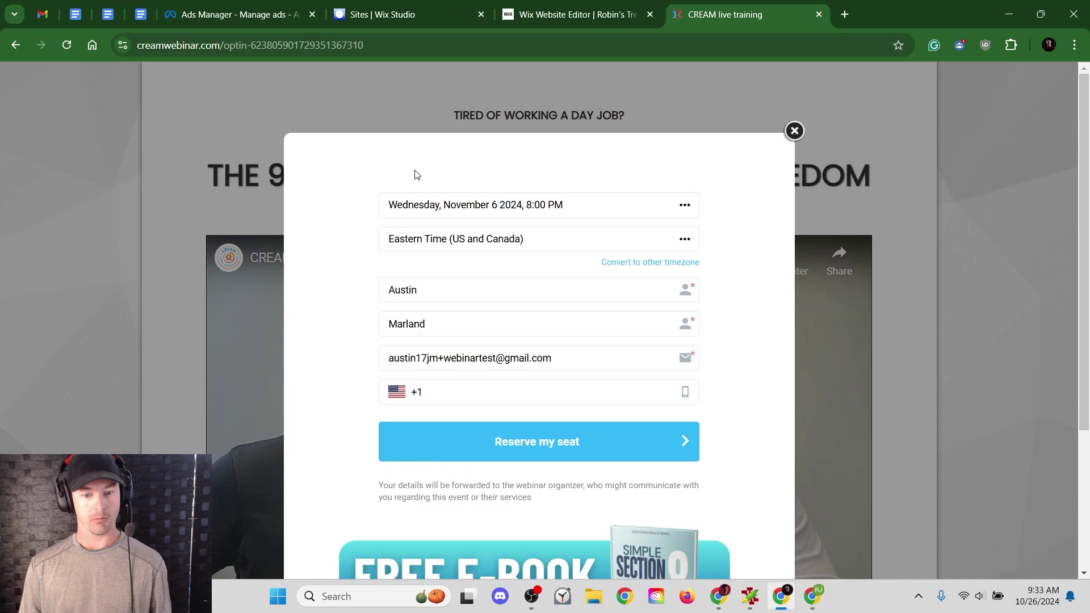
{"action": "left_click", "coordinate": [517, 23]}
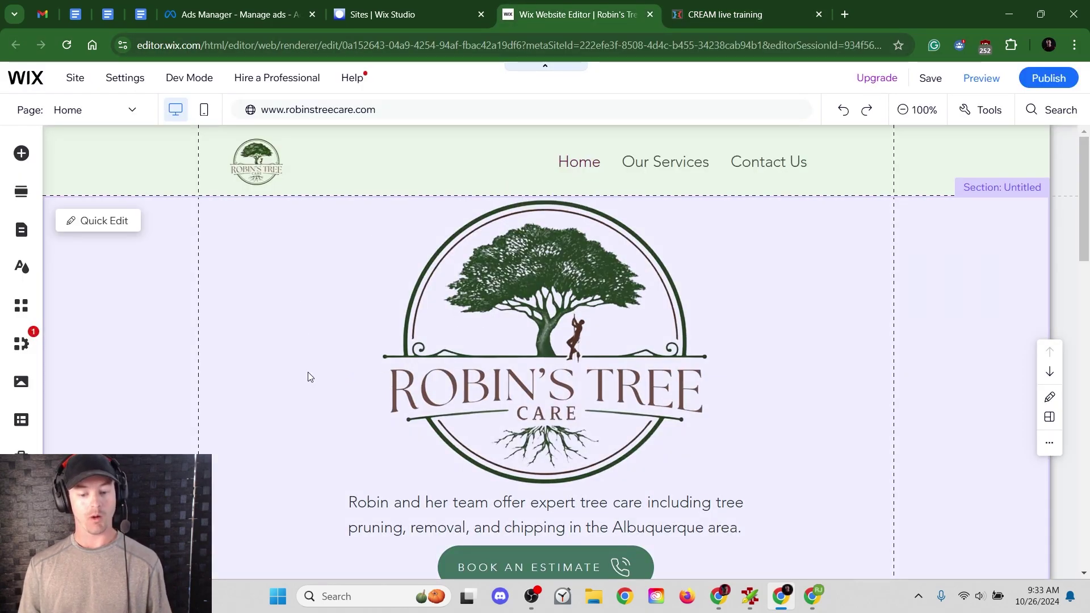
{"action": "scroll", "coordinate": [308, 373], "scroll_direction": "down", "scroll_amount": 1}
{"action": "mouse_move", "coordinate": [518, 509]}
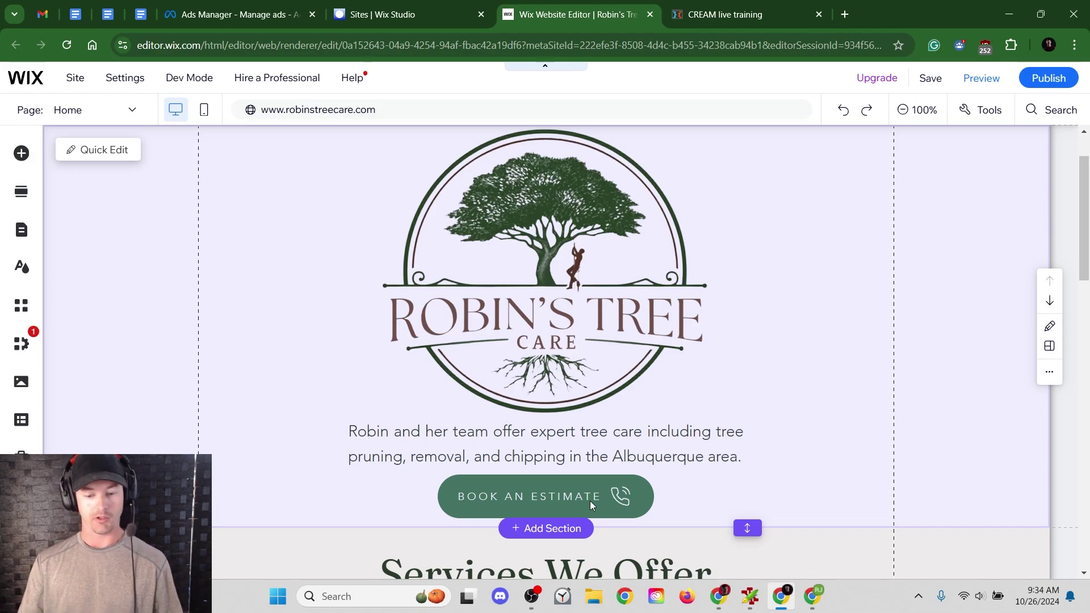
{"action": "scroll", "coordinate": [590, 488], "scroll_direction": "down", "scroll_amount": 3}
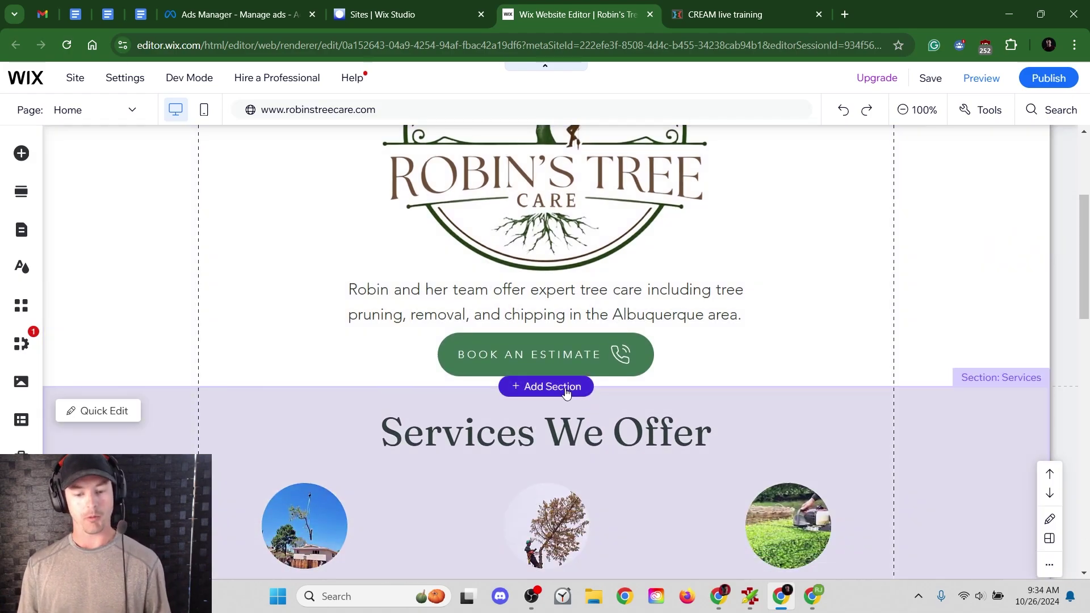
{"action": "left_click", "coordinate": [562, 390]}
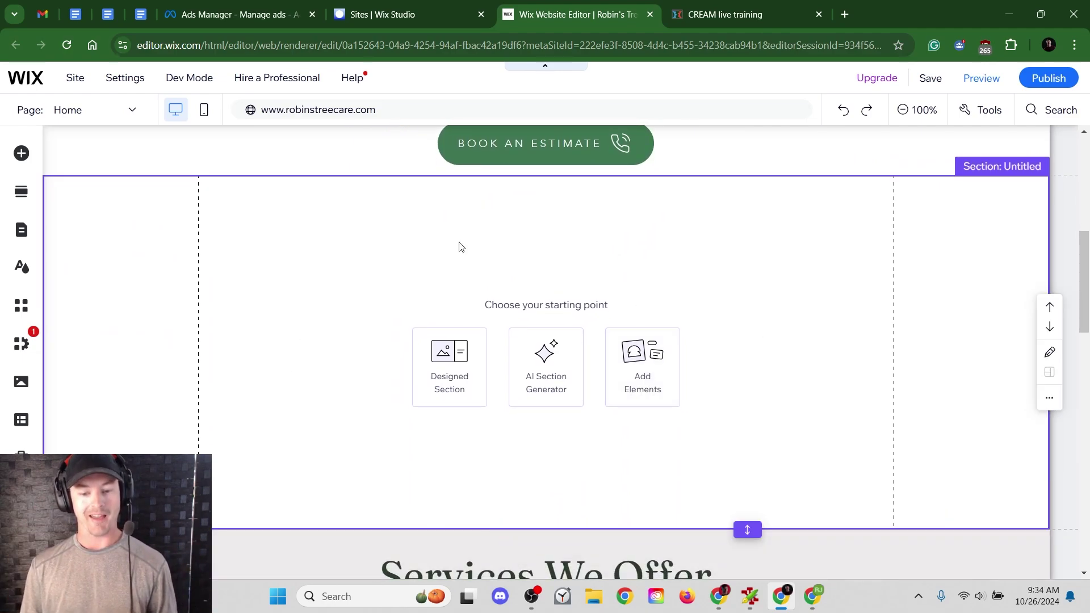
Add an Embed HTML element to the Wix page and paste in the WebinarJam registration form code.
{"action": "left_click", "coordinate": [20, 161]}
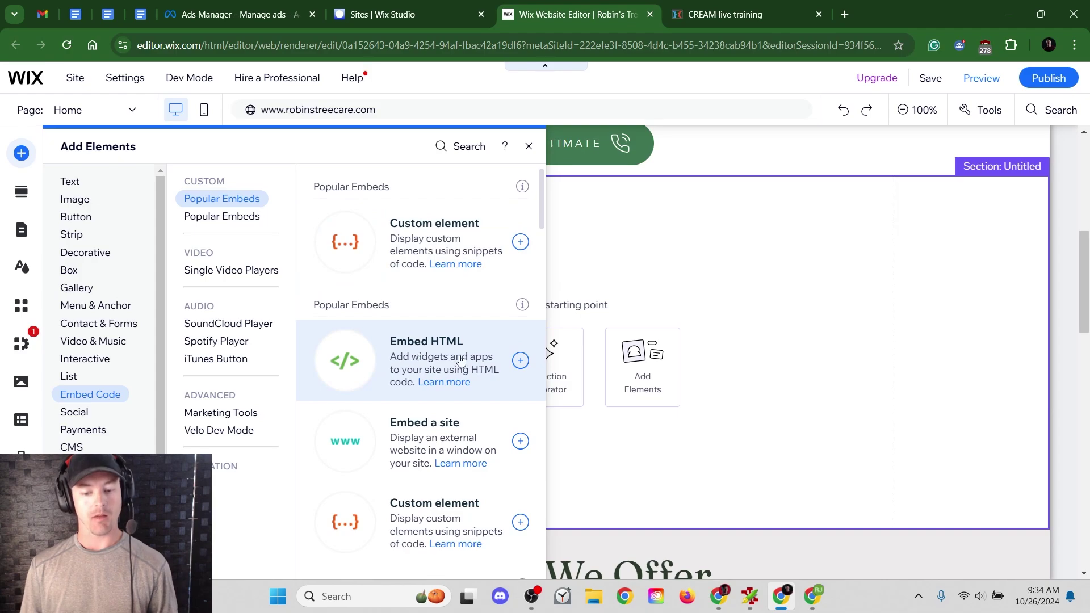
{"action": "left_click", "coordinate": [520, 360]}
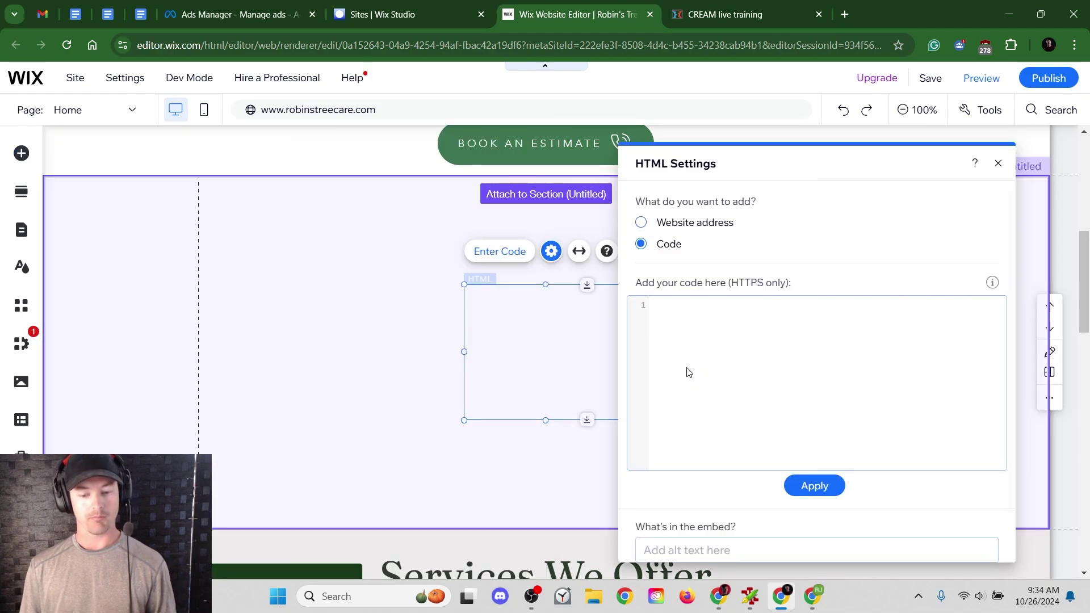
{"action": "left_click", "coordinate": [704, 329]}
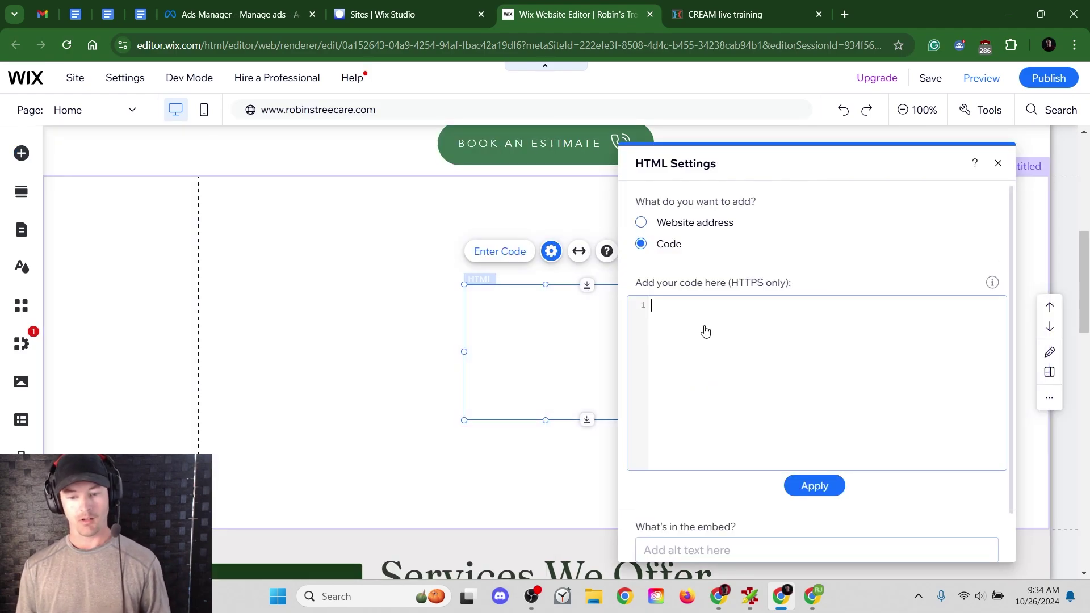
{"action": "type", "text": "<div class=\"wj-embed-wrapper\" data-webinar-hash=\"w296lcg\"> <script src=\"https://event.webinarjam.com/register/w296lcg/embed-form?formButtonText=Register&formAccentColor=%2329b6f6&formAccentOpacity=0.95&formBgColor=%23ffffff&formBgOpacity=1\"></script> </div>"}
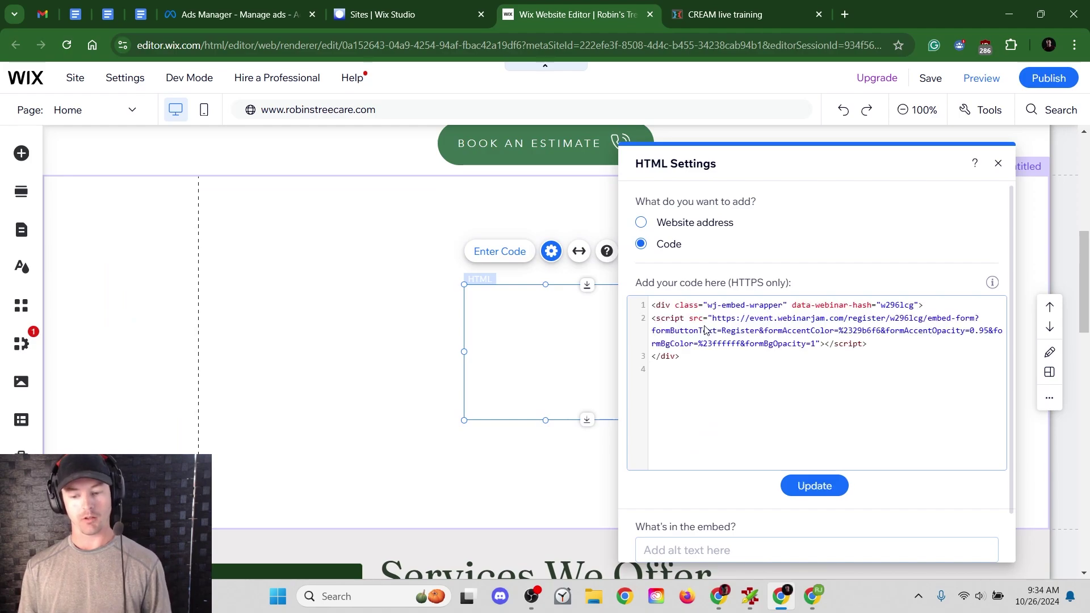
{"action": "left_click", "coordinate": [814, 486]}
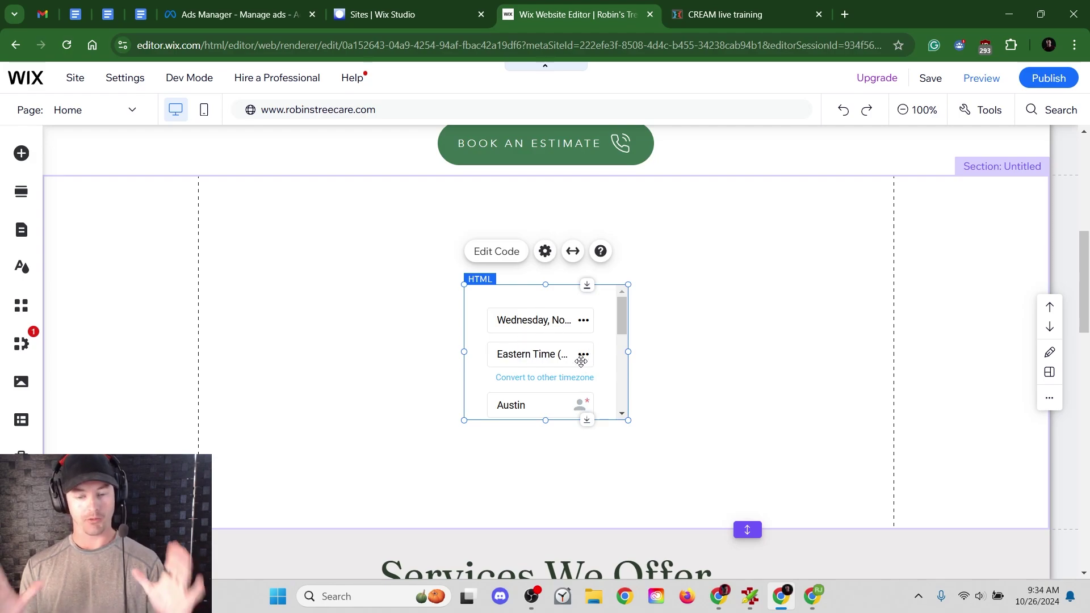
Move the embed element up-left, enlarge it to 507 by 330, and make the section taller.
{"action": "left_click_drag", "start_coordinate": [566, 323], "coordinate": [348, 212]}
{"action": "left_click_drag", "start_coordinate": [419, 311], "coordinate": [795, 527]}
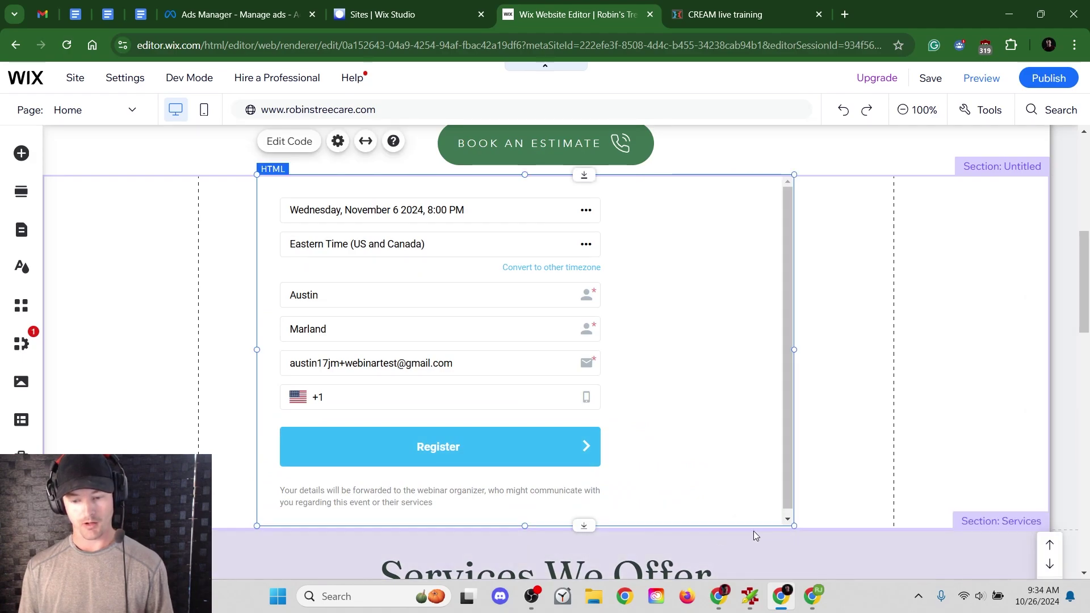
{"action": "left_click_drag", "start_coordinate": [748, 526], "coordinate": [748, 546]}
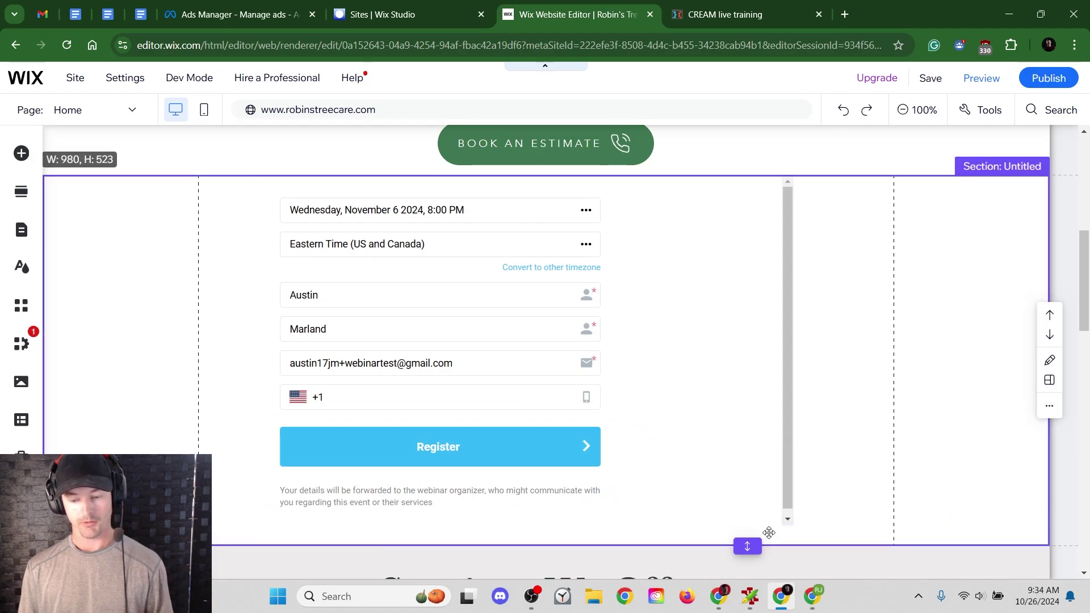
Resize the embedded form so all fields show and centre it within the section.
{"action": "left_click", "coordinate": [789, 522]}
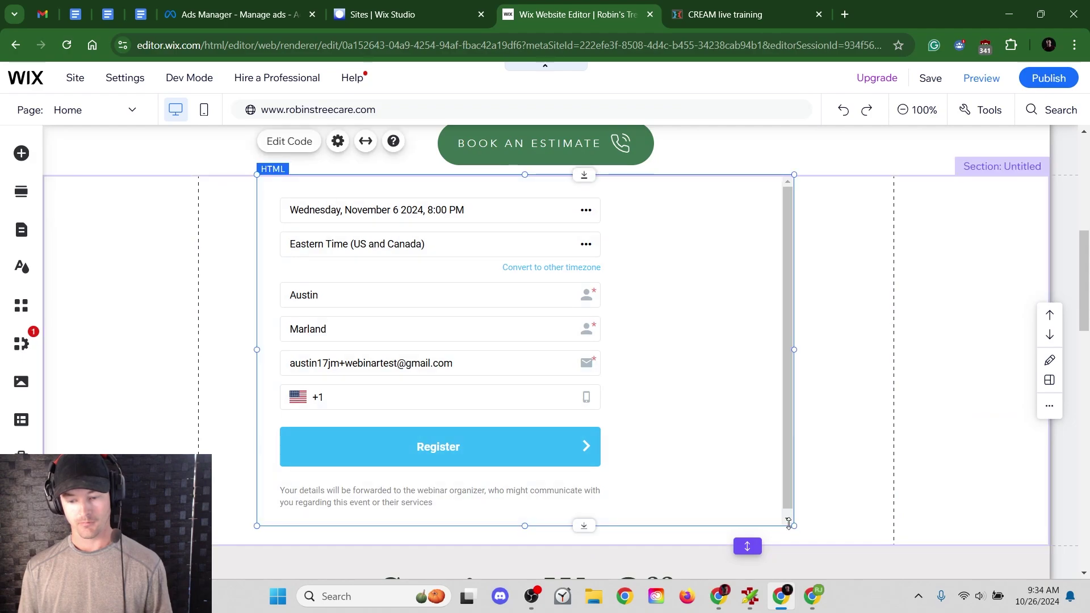
{"action": "left_click_drag", "start_coordinate": [794, 526], "coordinate": [618, 535]}
{"action": "left_click_drag", "start_coordinate": [454, 379], "coordinate": [575, 384]}
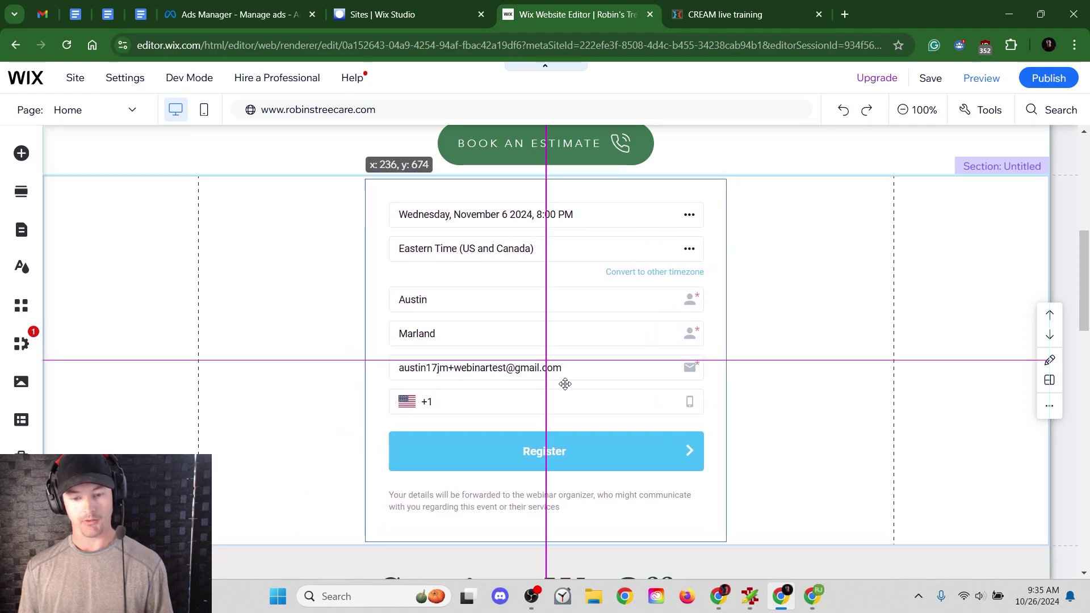
{"action": "left_click_drag", "start_coordinate": [565, 385], "coordinate": [562, 382]}
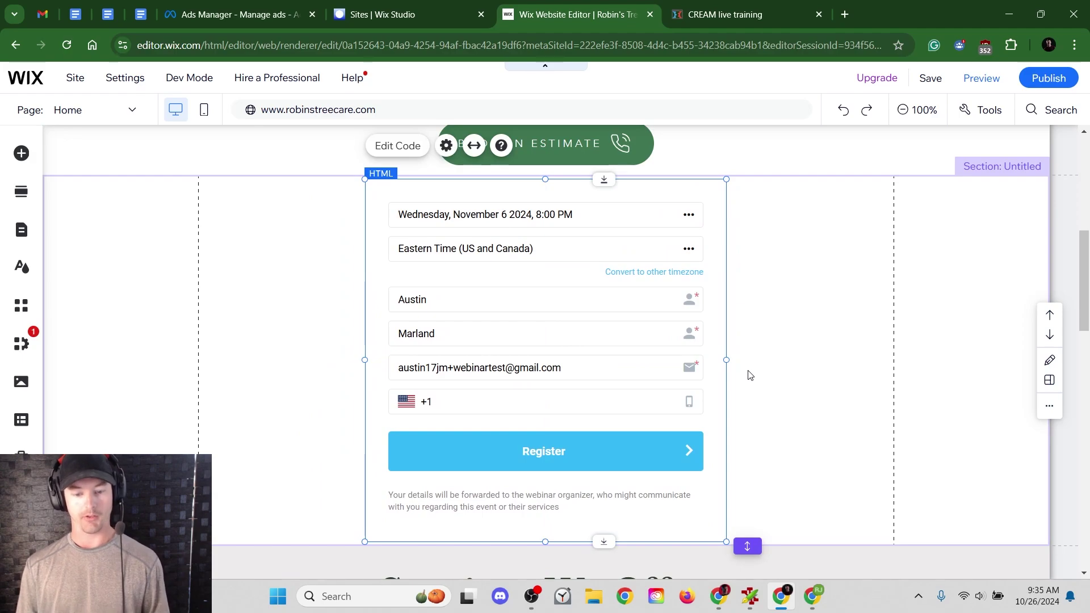
{"action": "scroll", "coordinate": [749, 374], "scroll_direction": "up", "scroll_amount": 3}
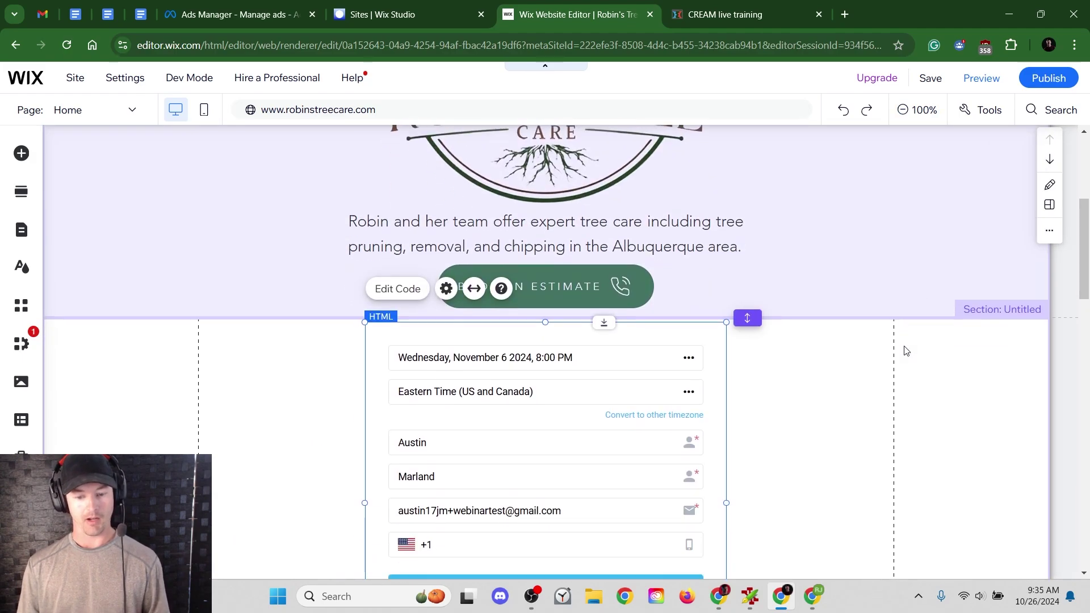
{"action": "scroll", "coordinate": [905, 351], "scroll_direction": "down", "scroll_amount": 3}
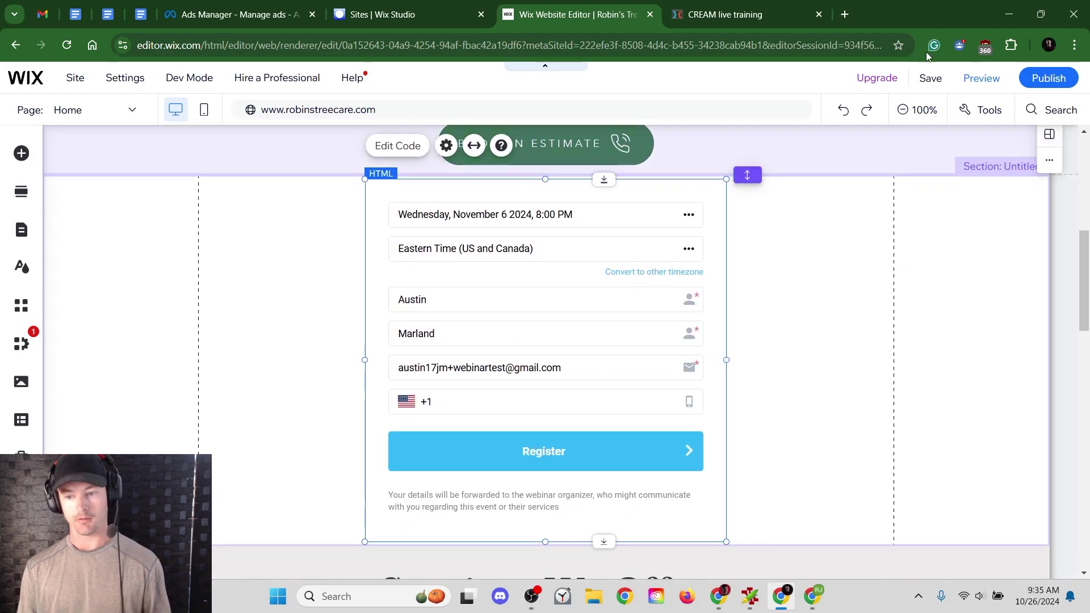
Preview the site and scroll to the November 6 registration form under Book an Estimate.
{"action": "left_click", "coordinate": [977, 78]}
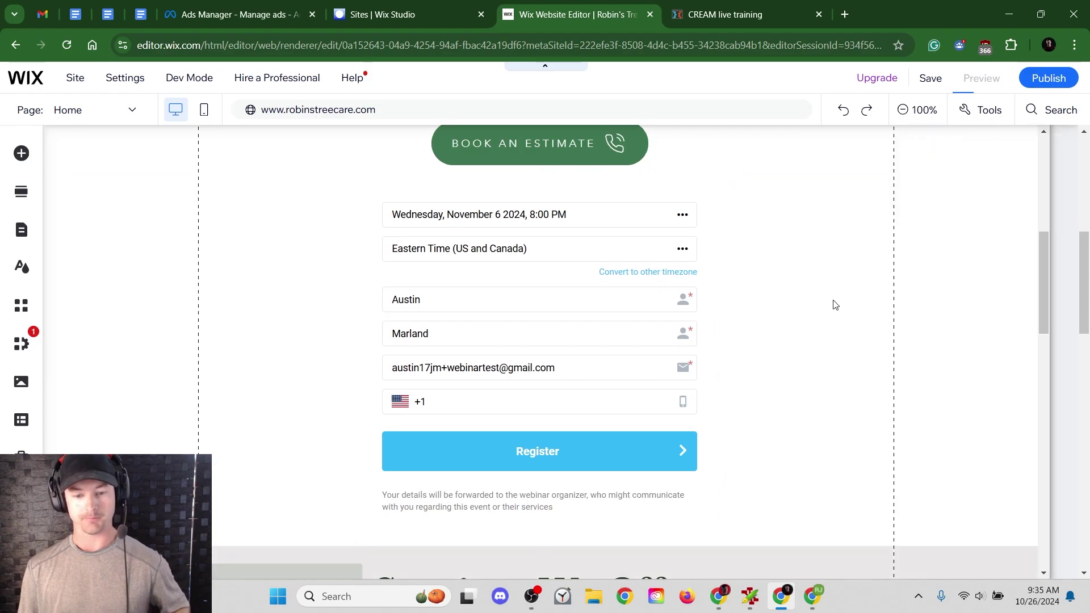
{"action": "scroll", "coordinate": [831, 305], "scroll_direction": "up", "scroll_amount": 5}
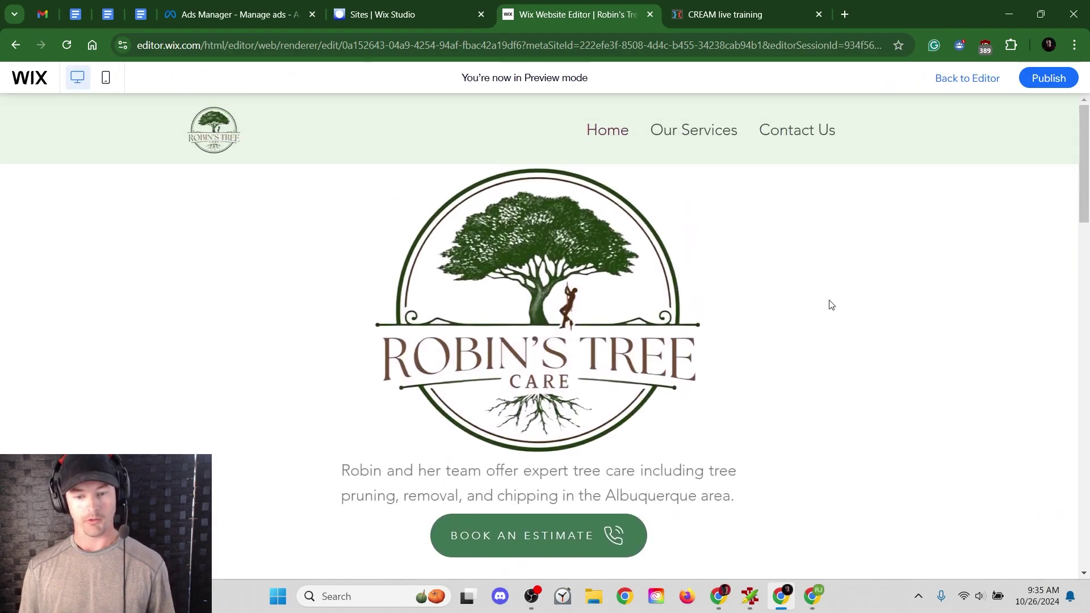
{"action": "scroll", "coordinate": [430, 356], "scroll_direction": "down", "scroll_amount": 5}
{"action": "scroll", "coordinate": [431, 355], "scroll_direction": "down", "scroll_amount": 1}
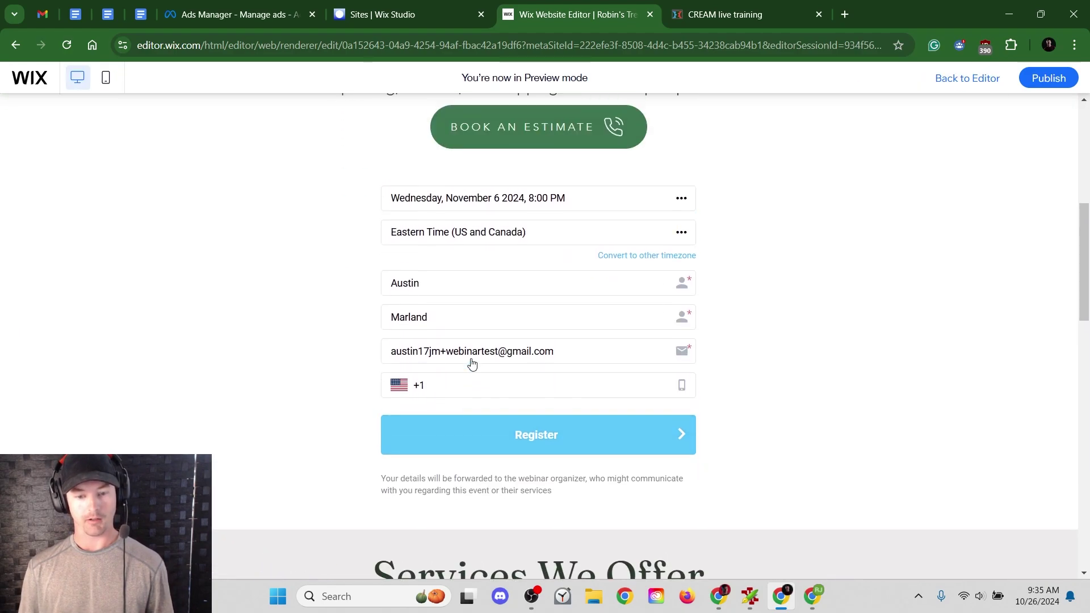
{"action": "scroll", "coordinate": [511, 397], "scroll_direction": "up", "scroll_amount": 1}
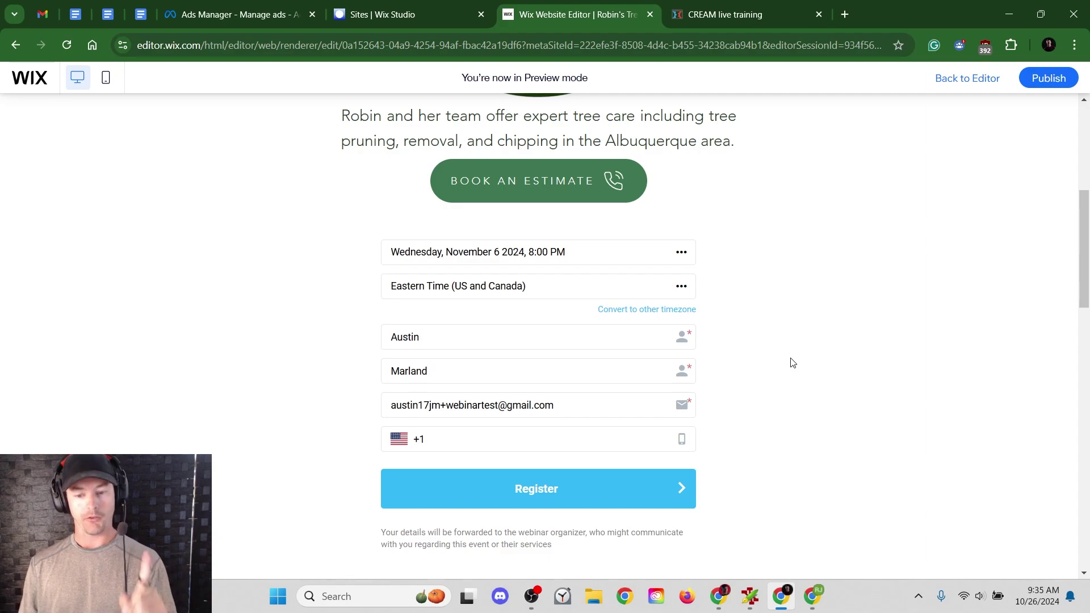
Return to the WebinarJam dashboard and open the Test webinar for editing.
{"action": "left_click", "coordinate": [812, 596]}
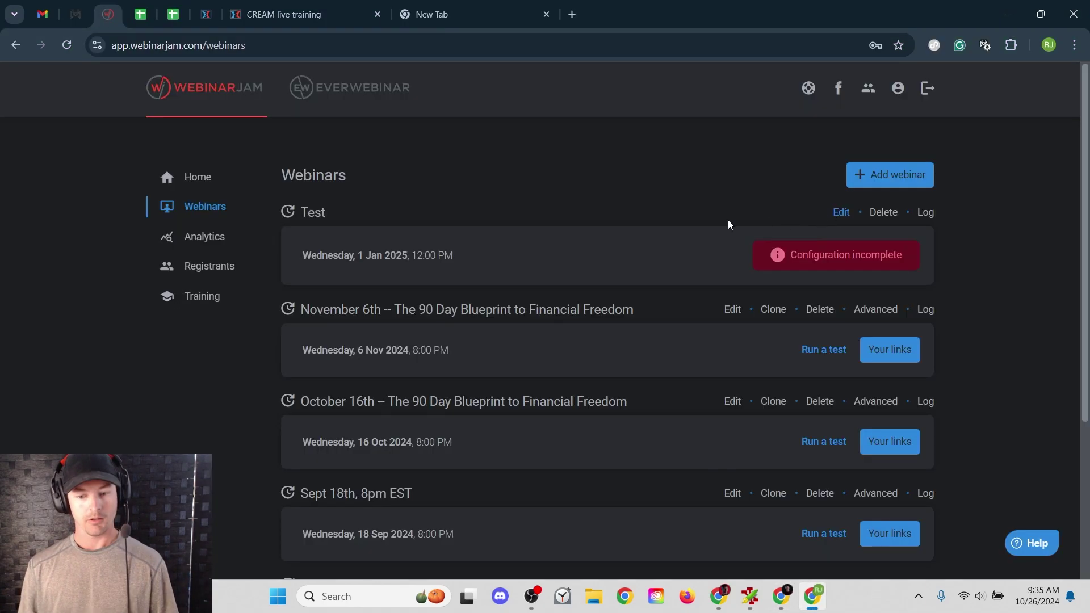
{"action": "left_click", "coordinate": [842, 213]}
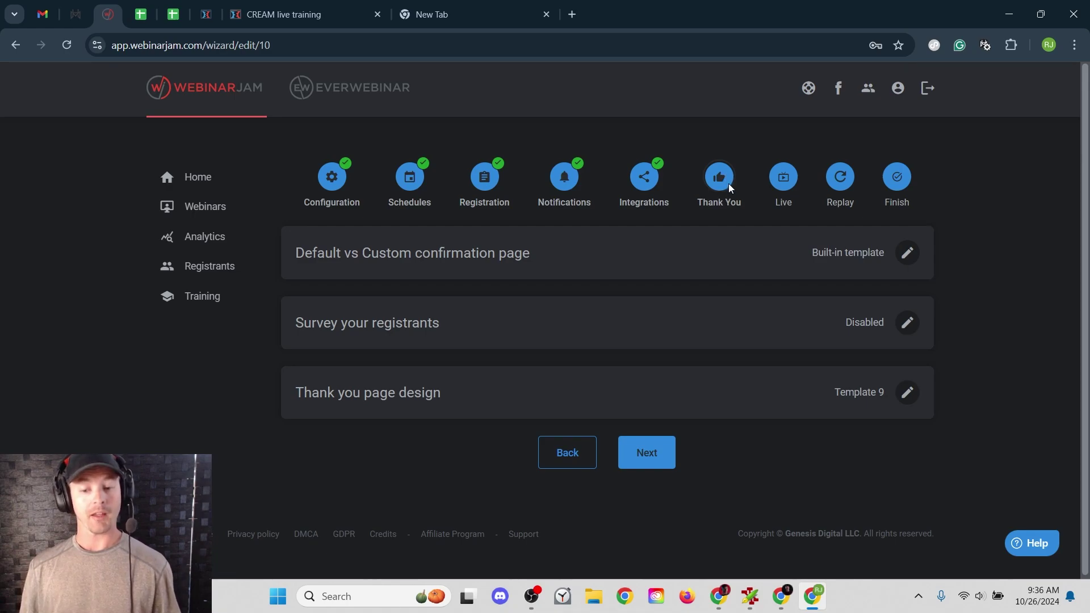
{"action": "left_click_drag", "start_coordinate": [289, 253], "coordinate": [536, 251]}
{"action": "left_click", "coordinate": [631, 265]}
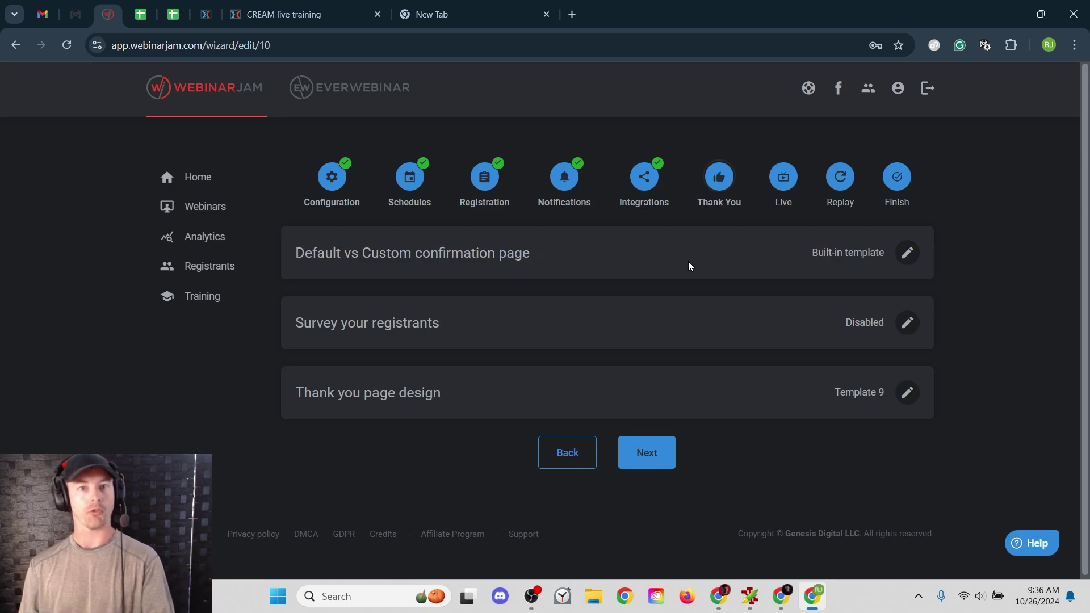
Set the Thank You confirmation to your own custom page without sending registrant information, and save.
{"action": "left_click", "coordinate": [907, 252]}
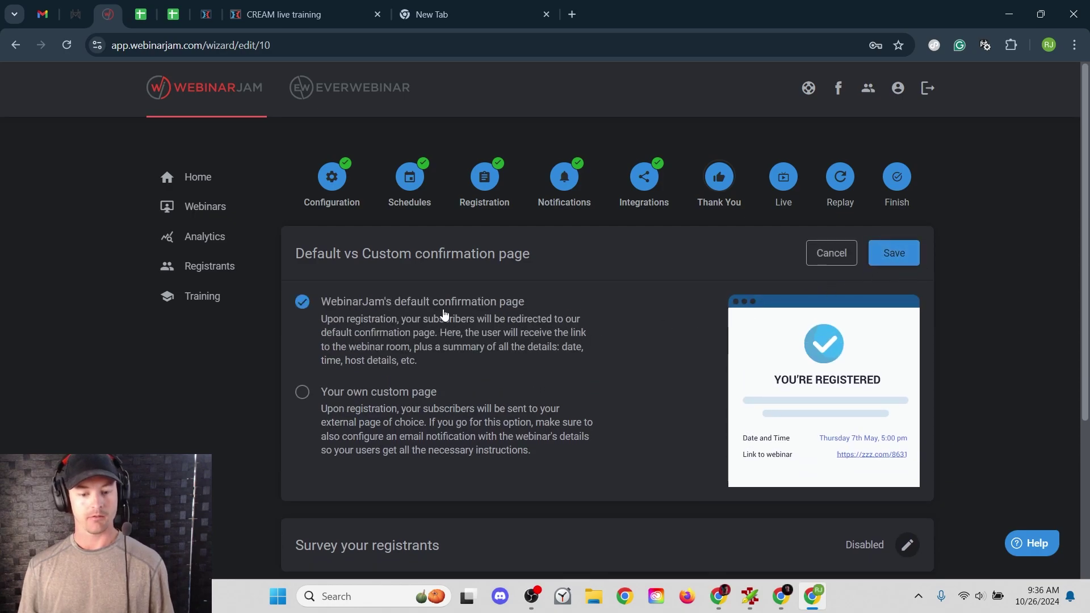
{"action": "left_click", "coordinate": [404, 406]}
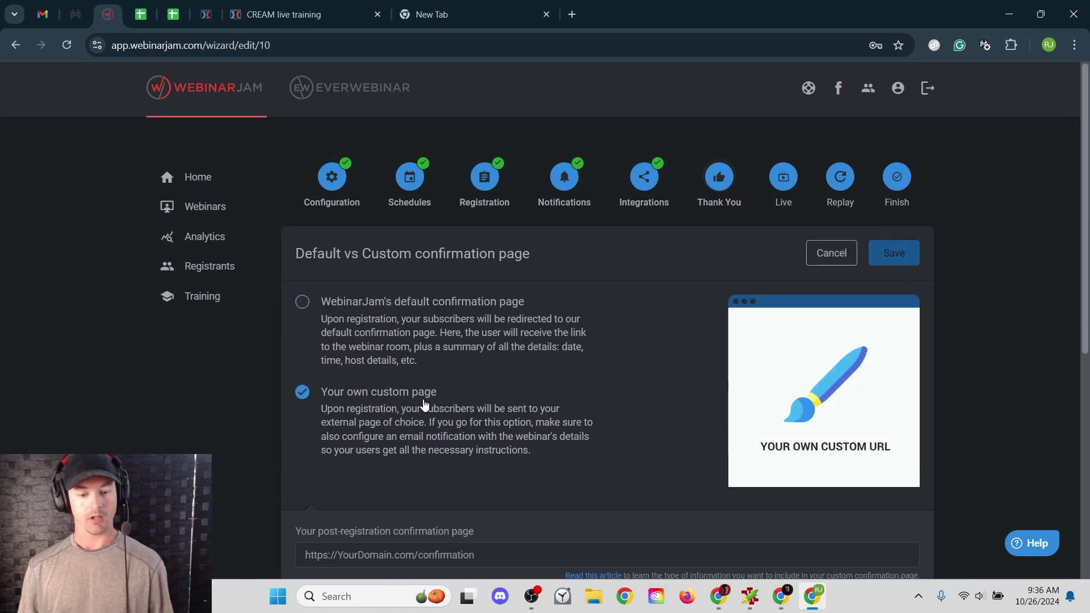
{"action": "scroll", "coordinate": [403, 412], "scroll_direction": "down", "scroll_amount": 2}
{"action": "left_click", "coordinate": [471, 410]}
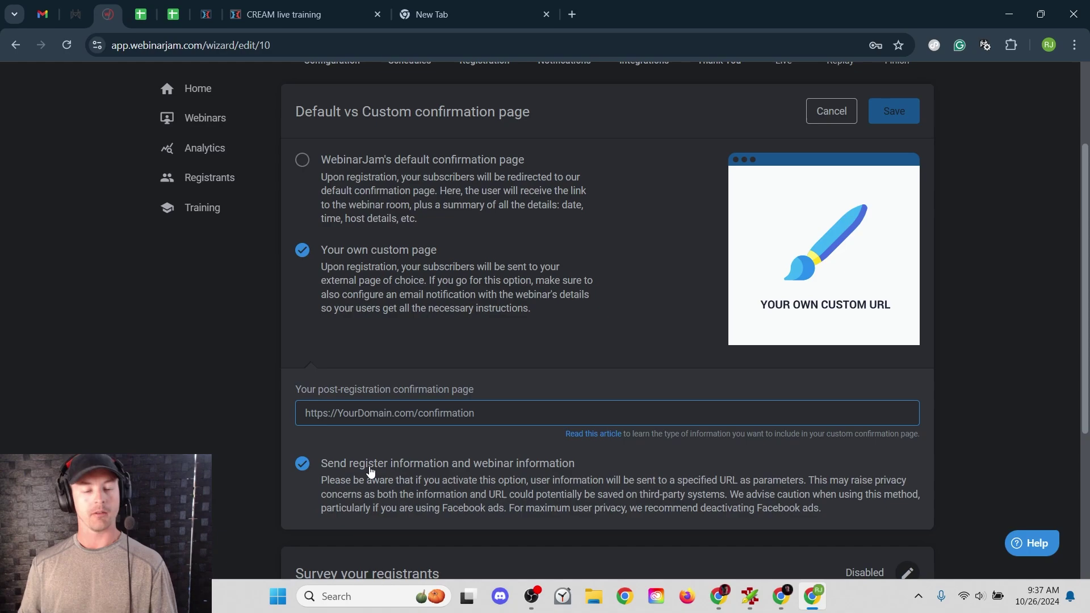
{"action": "left_click", "coordinate": [302, 464]}
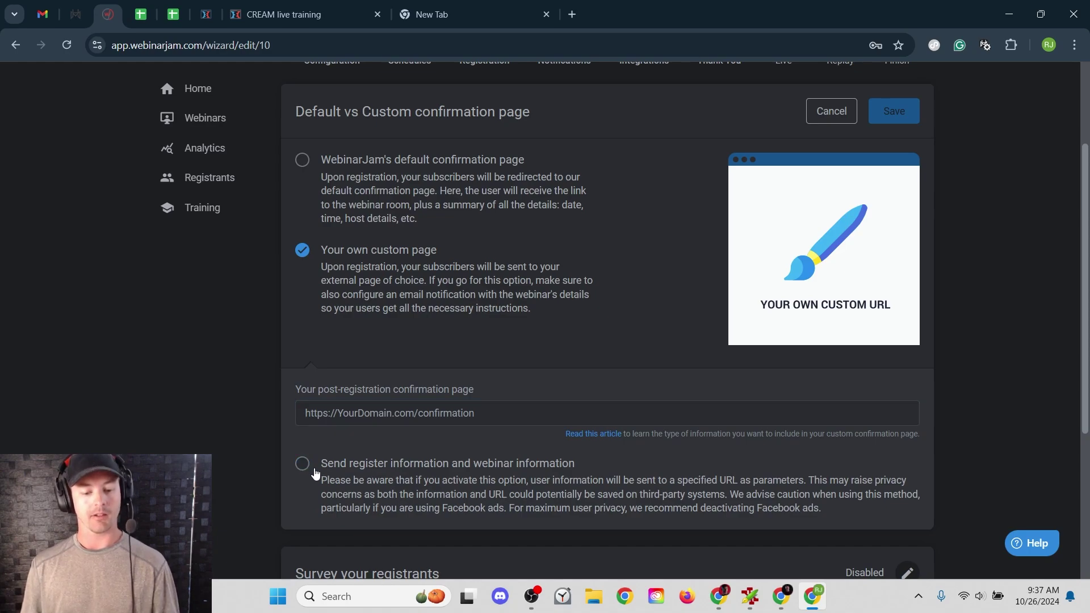
{"action": "left_click", "coordinate": [471, 411]}
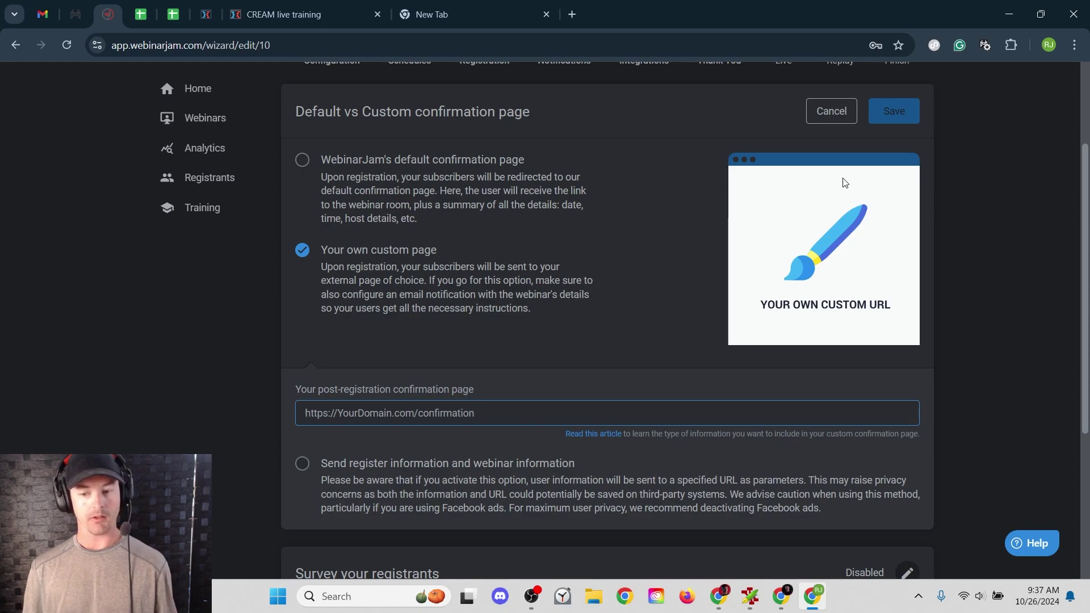
{"action": "left_click", "coordinate": [892, 109]}
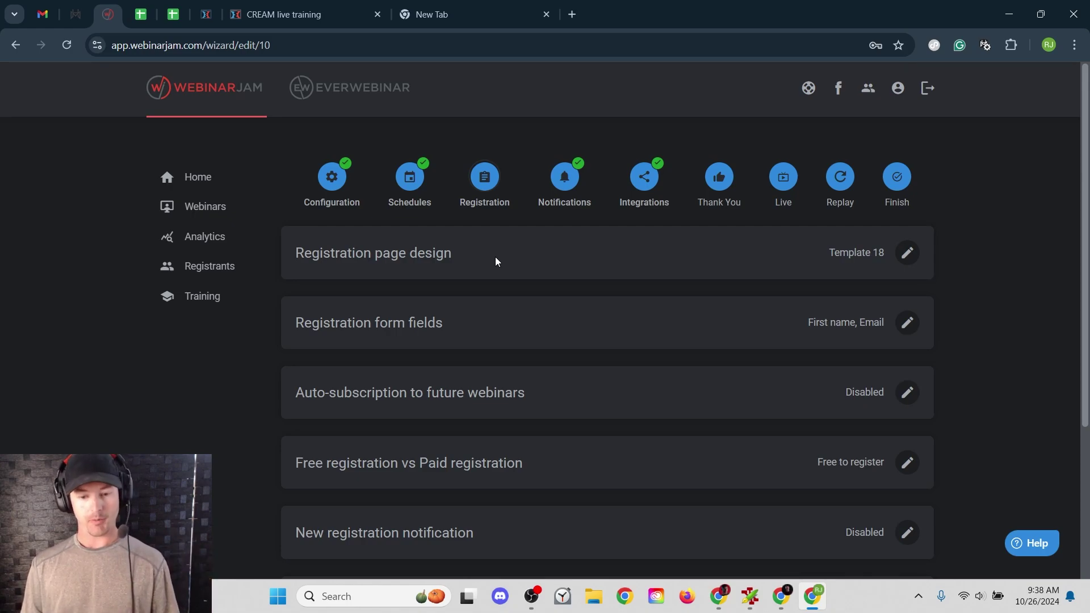
Enable registration page split-testing with traffic split 50/50, then switch to version B.
{"action": "left_click", "coordinate": [907, 253]}
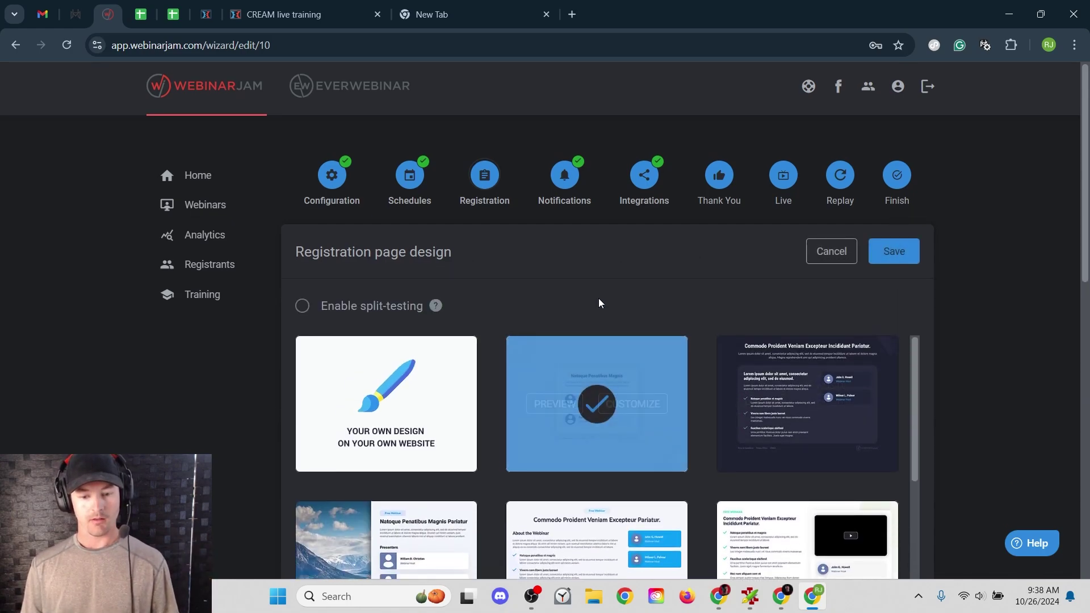
{"action": "scroll", "coordinate": [599, 298], "scroll_direction": "down", "scroll_amount": 2}
{"action": "scroll", "coordinate": [598, 298], "scroll_direction": "up", "scroll_amount": 1}
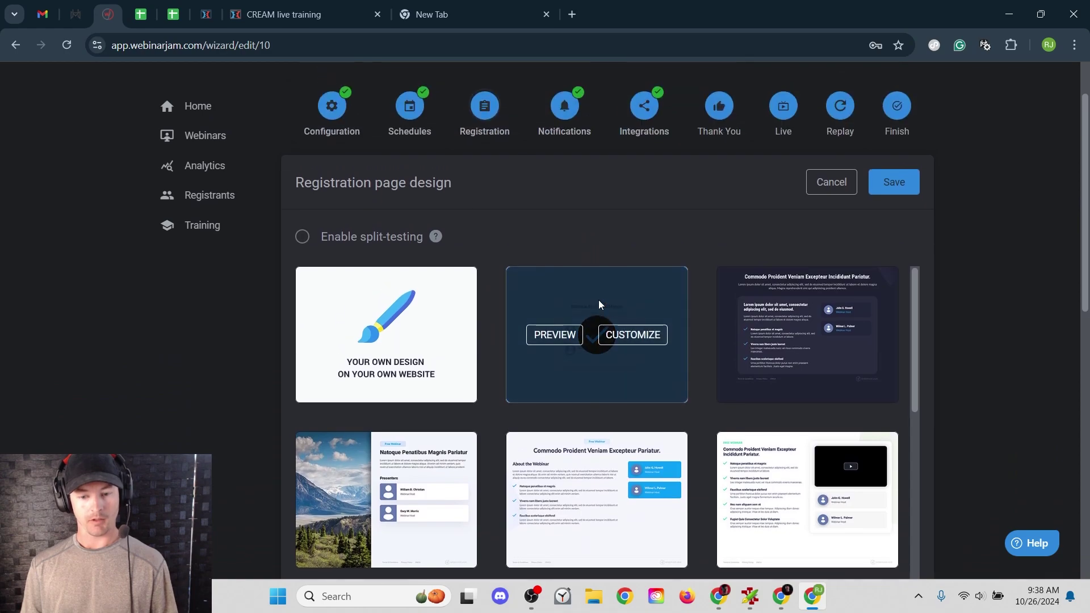
{"action": "left_click", "coordinate": [302, 237]}
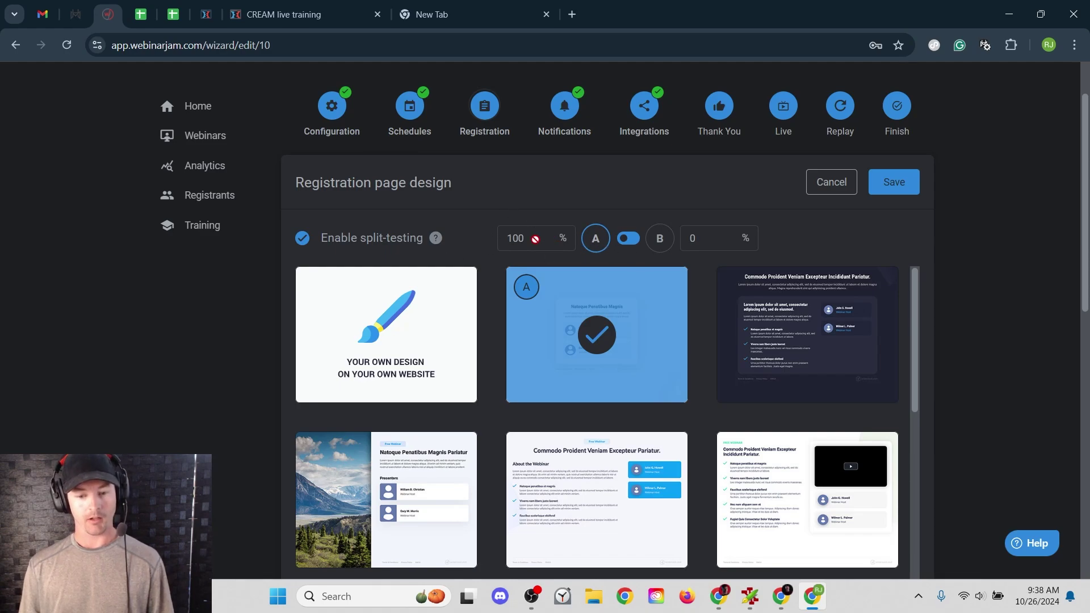
{"action": "left_click", "coordinate": [705, 241]}
{"action": "type", "text": "50"}
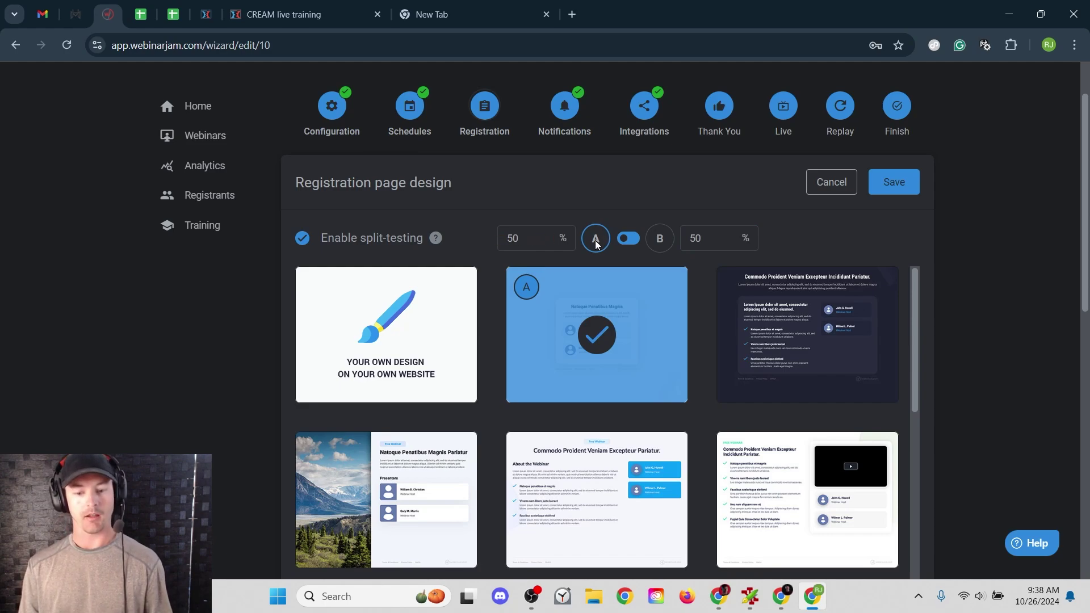
{"action": "left_click", "coordinate": [628, 238]}
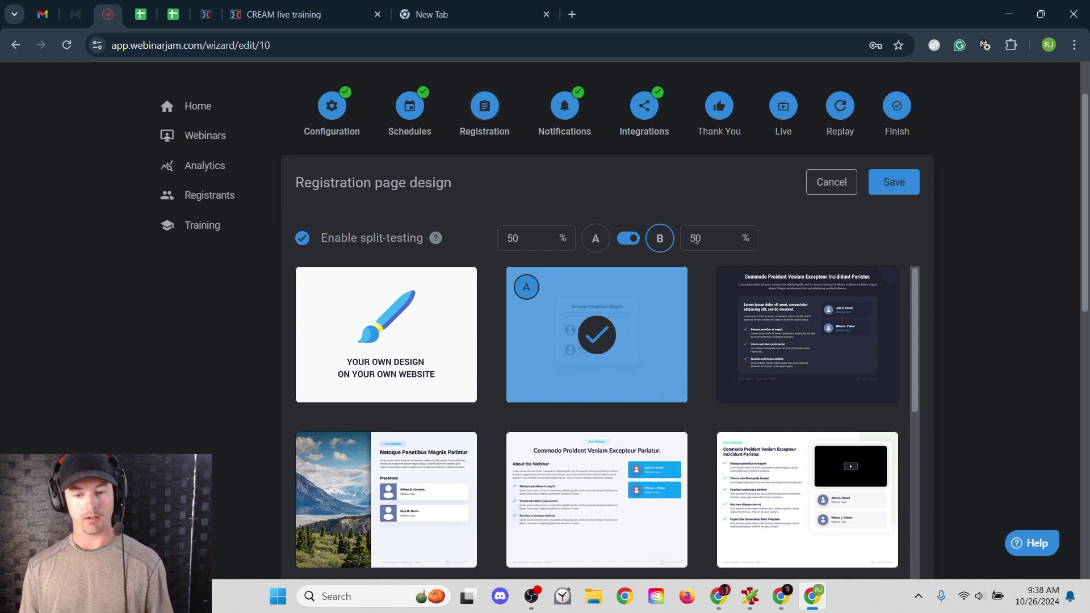
{"action": "mouse_move", "coordinate": [832, 333]}
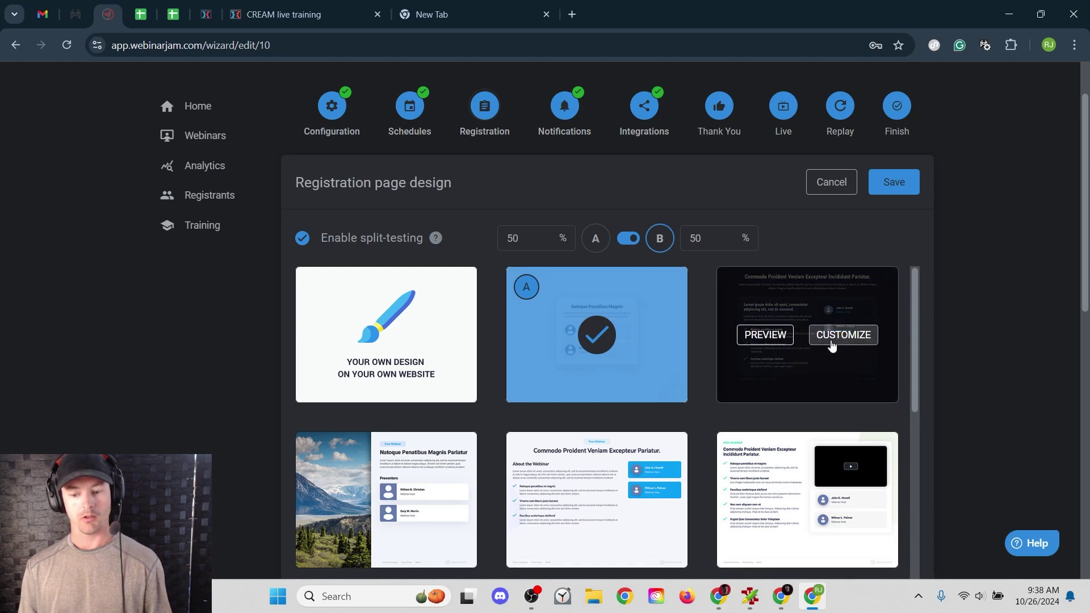